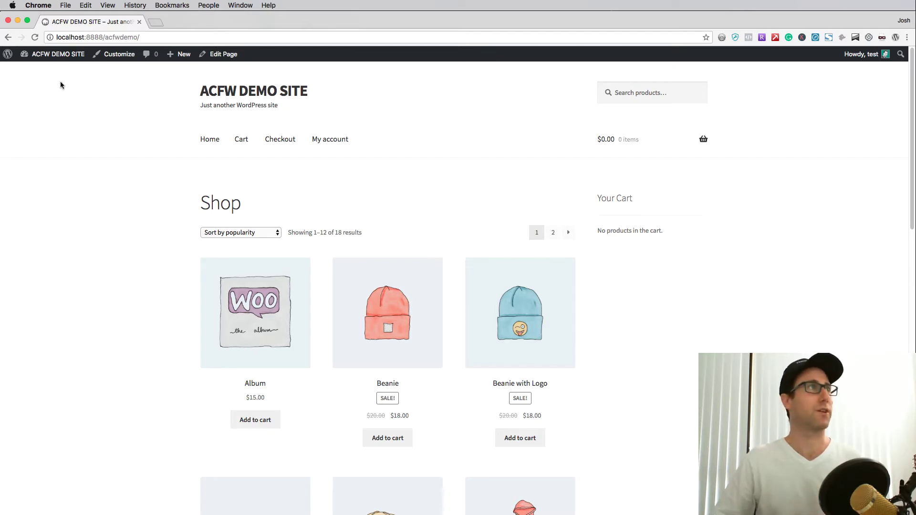
# - Go from the storefront Shop page to the WordPress admin Dashboard via ACFW DEMO SITE
pyautogui.click(52, 54)
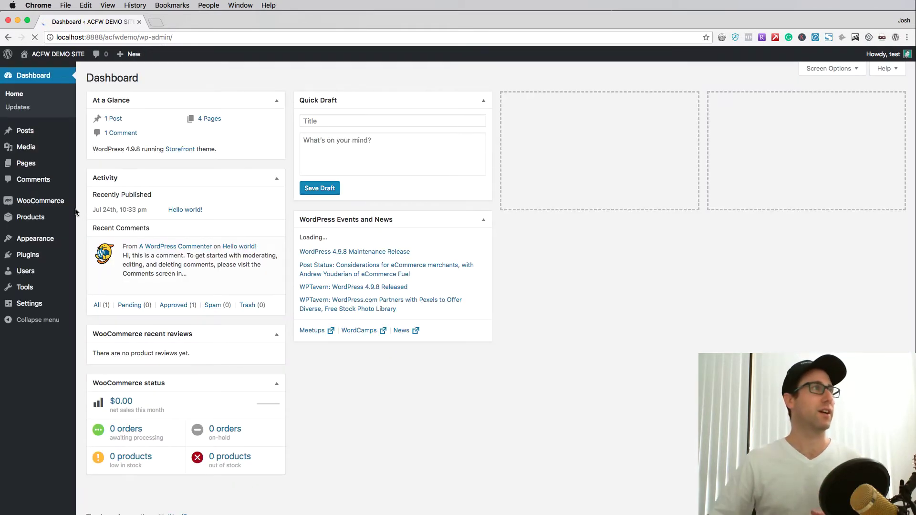
# - Open the empty WooCommerce Coupons list from the sidebar
pyautogui.moveTo(57, 204)
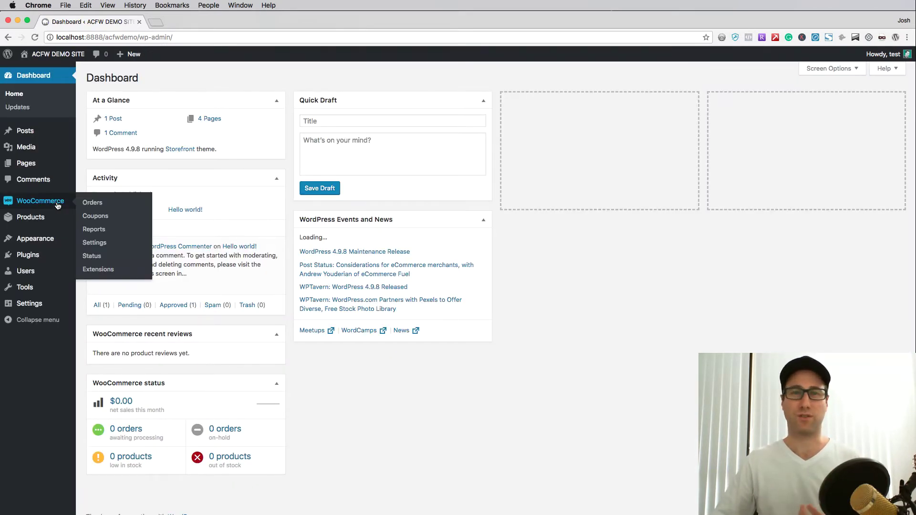
pyautogui.click(95, 216)
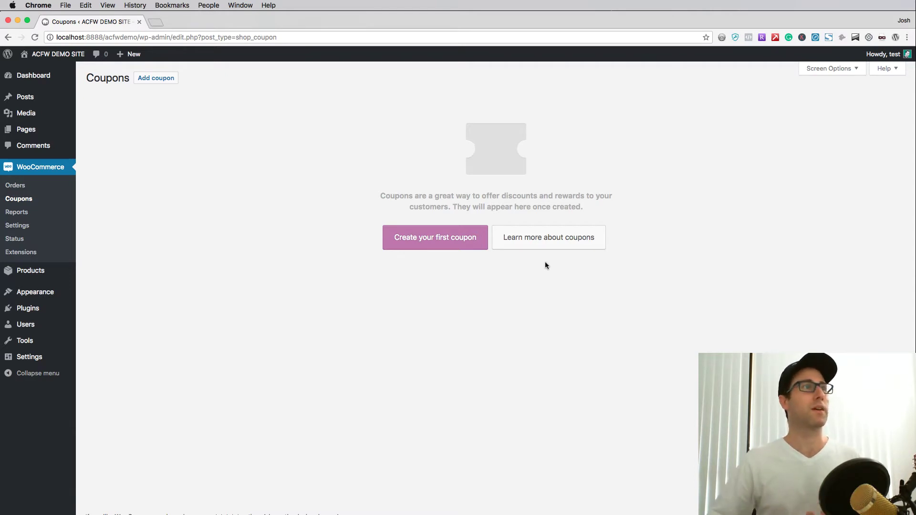
# - Start a new coupon with code EXAMPLE and a fixed cart discount amount of 10
pyautogui.click(434, 242)
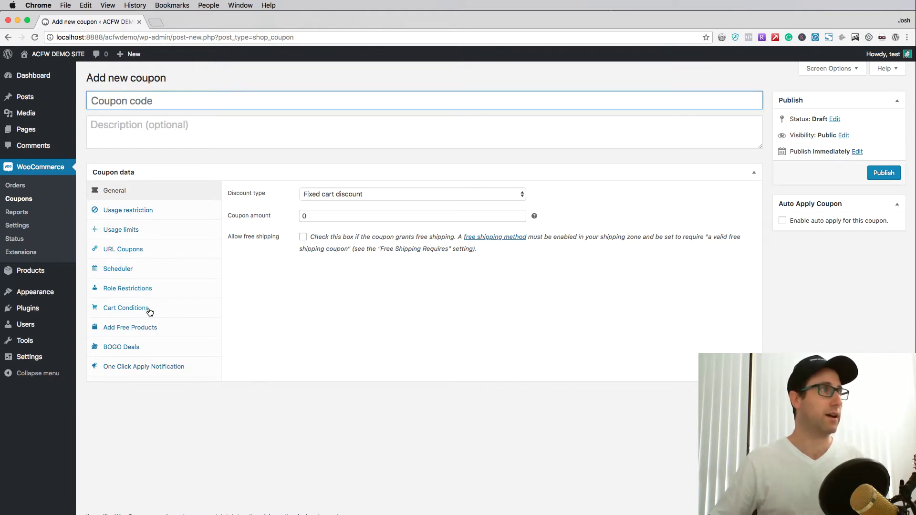
pyautogui.click(141, 113)
pyautogui.write('EXAMPLE')
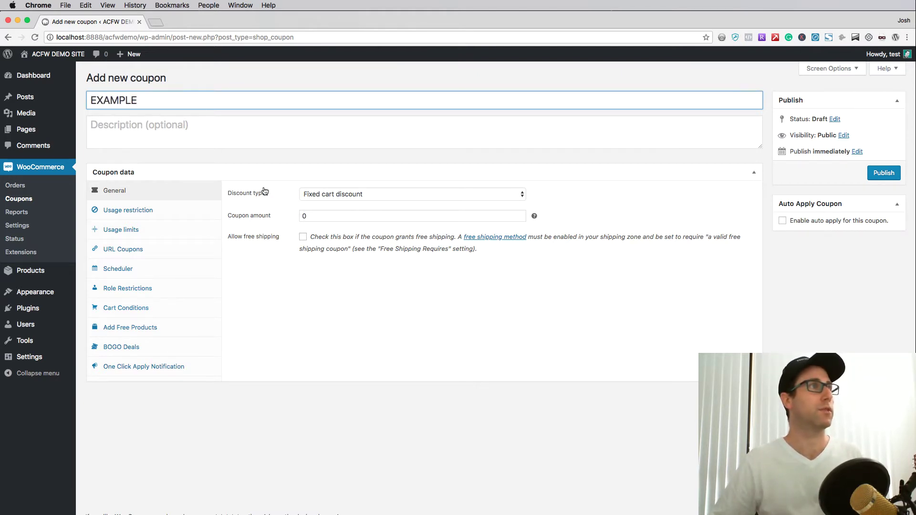
pyautogui.doubleClick(318, 217)
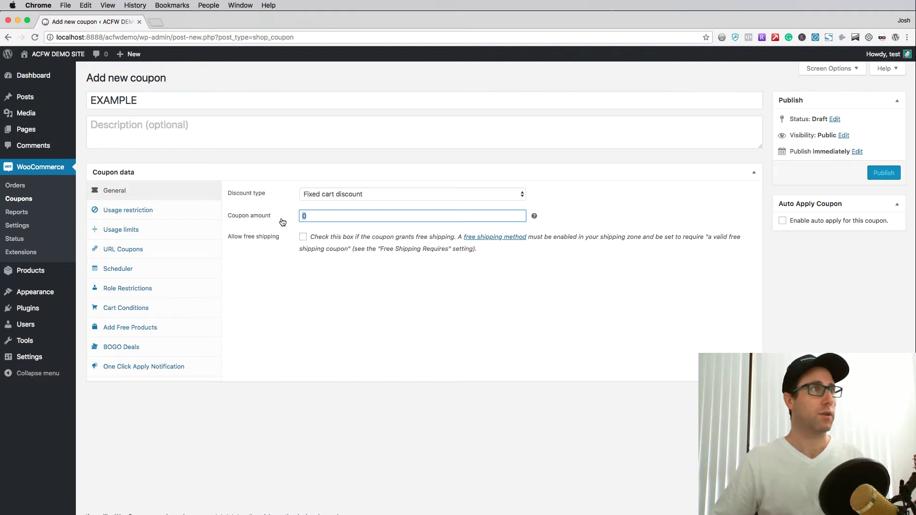
pyautogui.write('1')
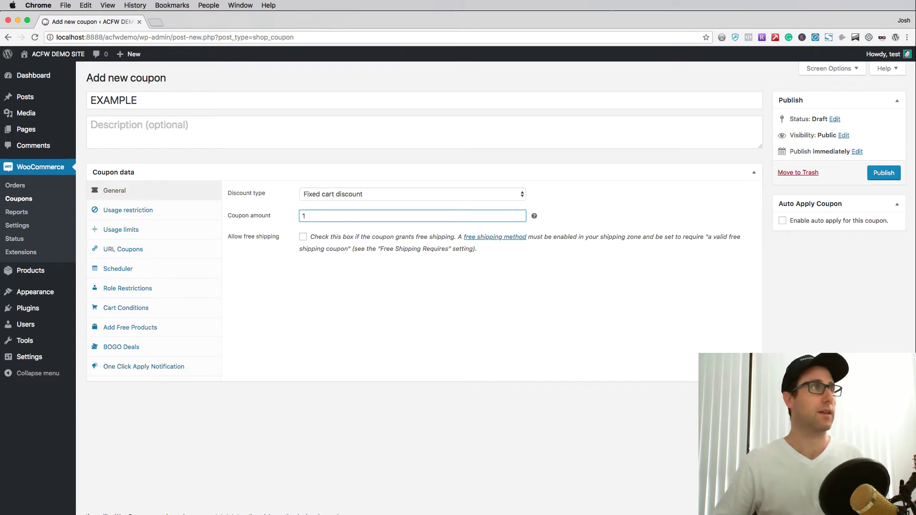
pyautogui.write('0')
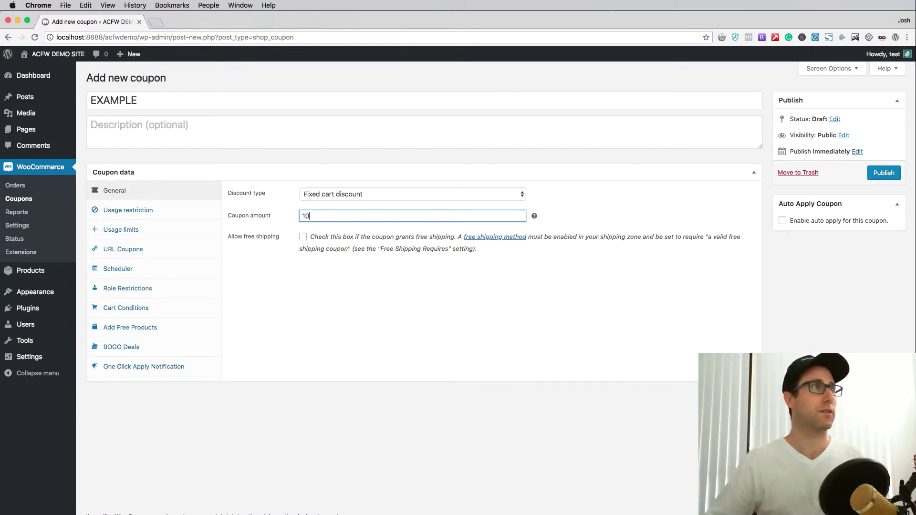
# - Add a condition group to the coupon containing a Product Quantity In The Cart condition
pyautogui.click(123, 312)
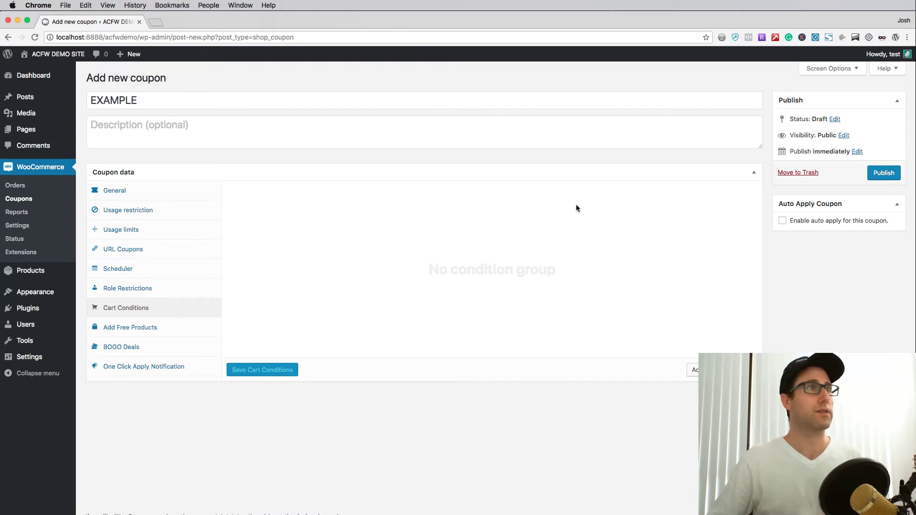
pyautogui.click(694, 371)
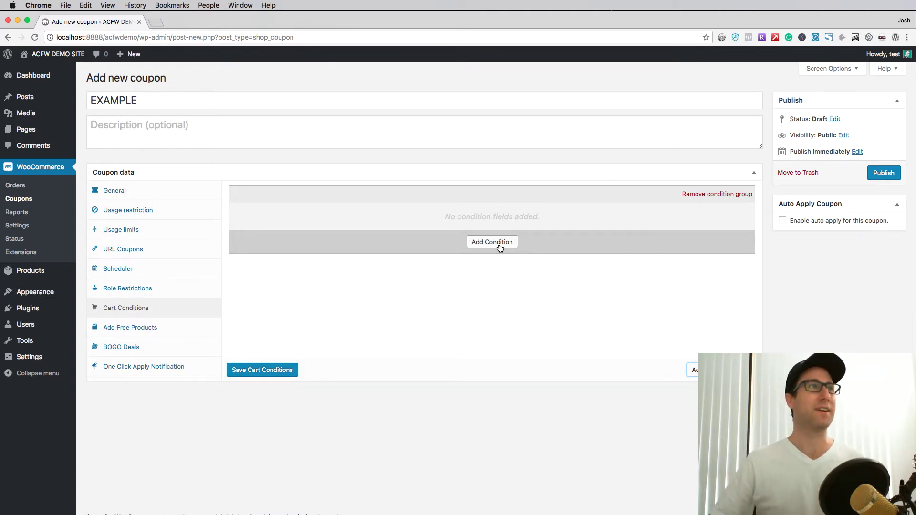
pyautogui.click(502, 245)
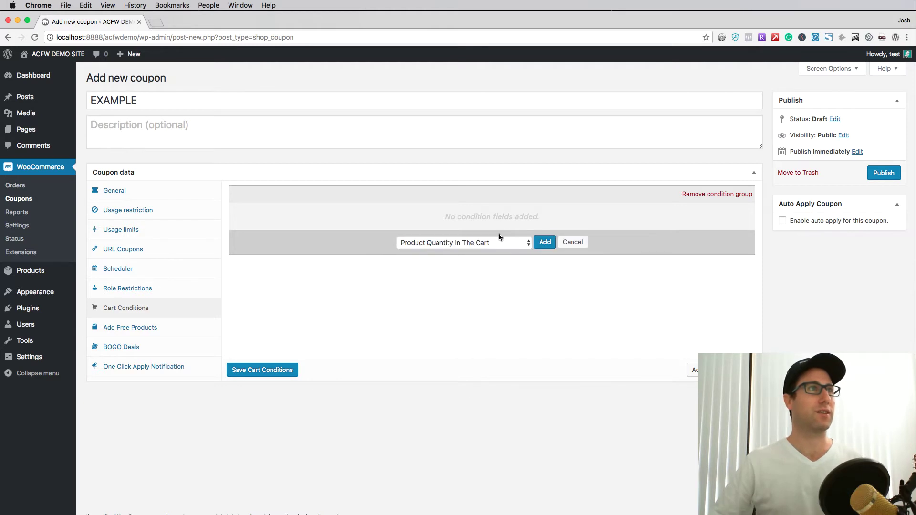
pyautogui.click(434, 243)
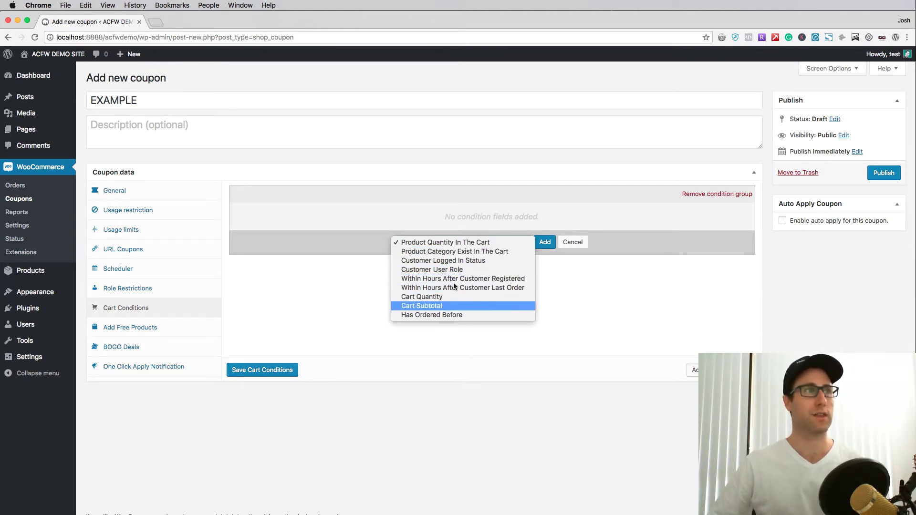
pyautogui.click(491, 243)
# - Add the product quantity condition, then browse the 19-item Products list in a new tab and return
pyautogui.click(542, 243)
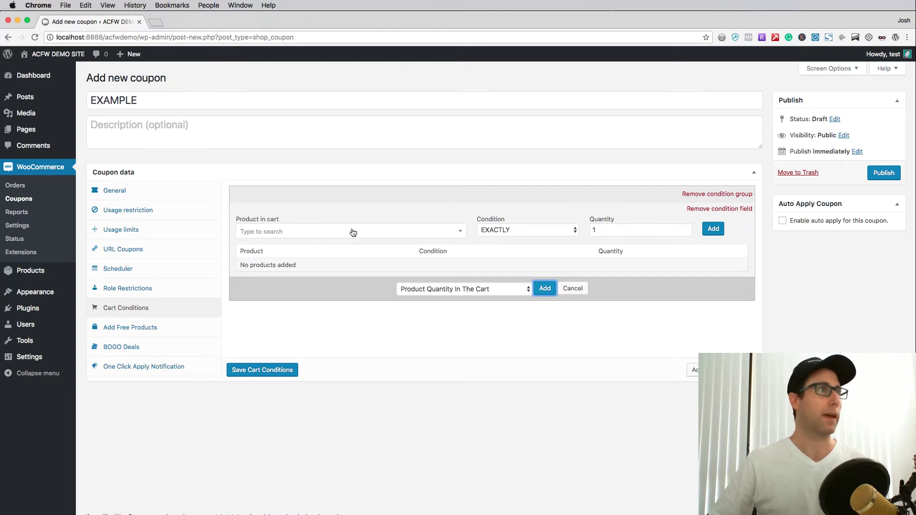
pyautogui.rightClick(29, 267)
pyautogui.click(53, 273)
pyautogui.click(172, 22)
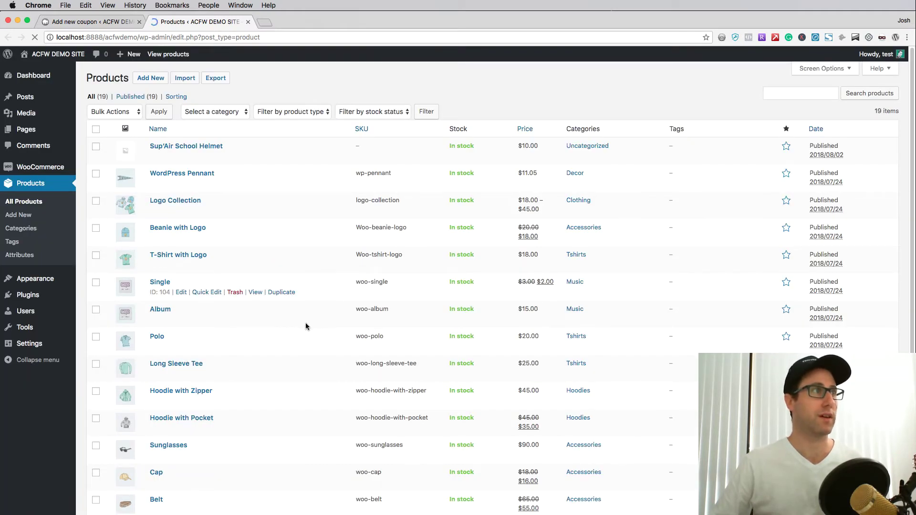
pyautogui.scroll(-3, 315, 329)
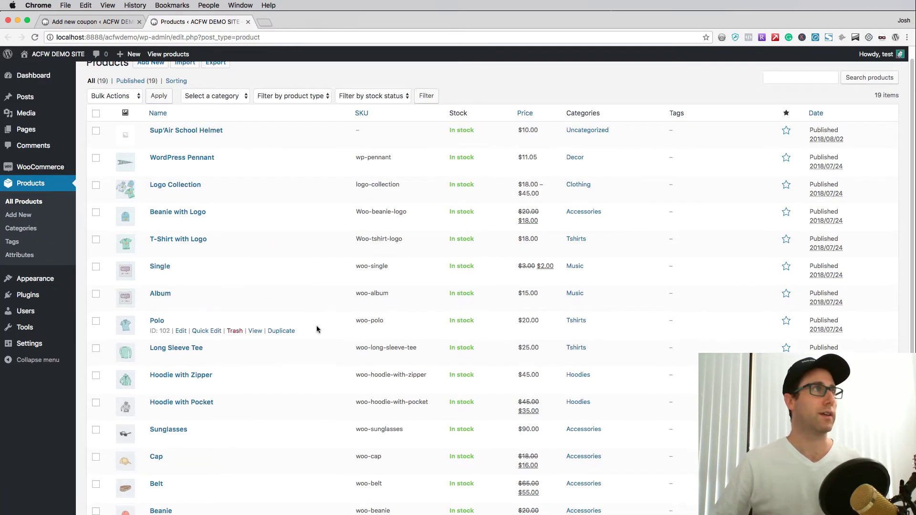
pyautogui.scroll(-2, 318, 328)
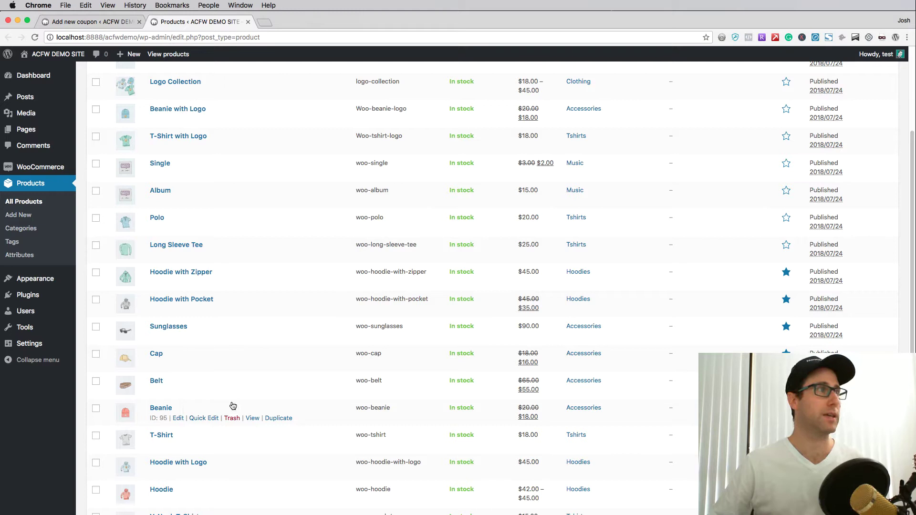
pyautogui.click(112, 23)
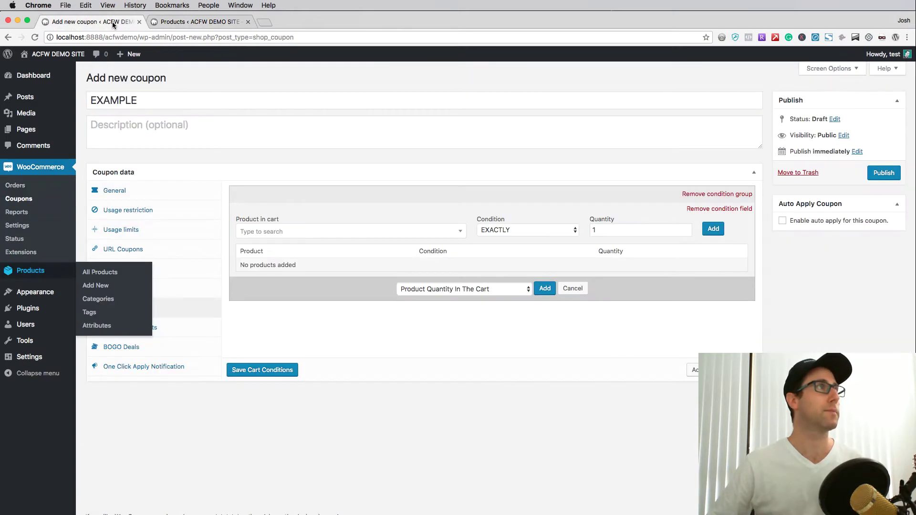
# - Add a product rule requiring MORE THAN 1 Beanie (woo-beanie) in the cart
pyautogui.click(293, 234)
pyautogui.write('bean')
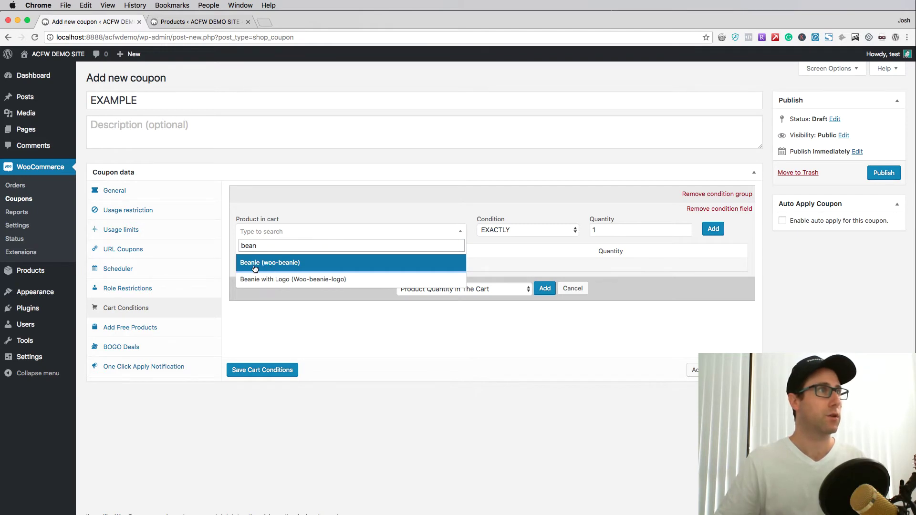
pyautogui.click(289, 266)
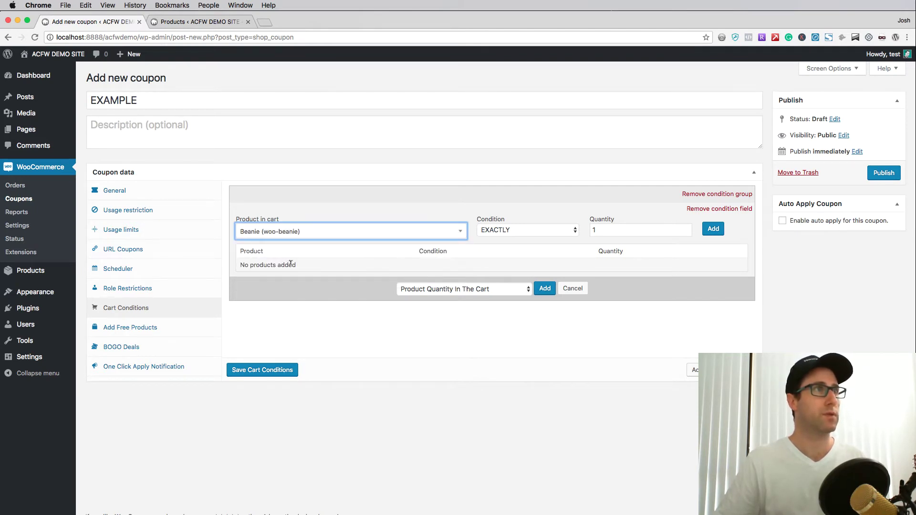
pyautogui.click(553, 230)
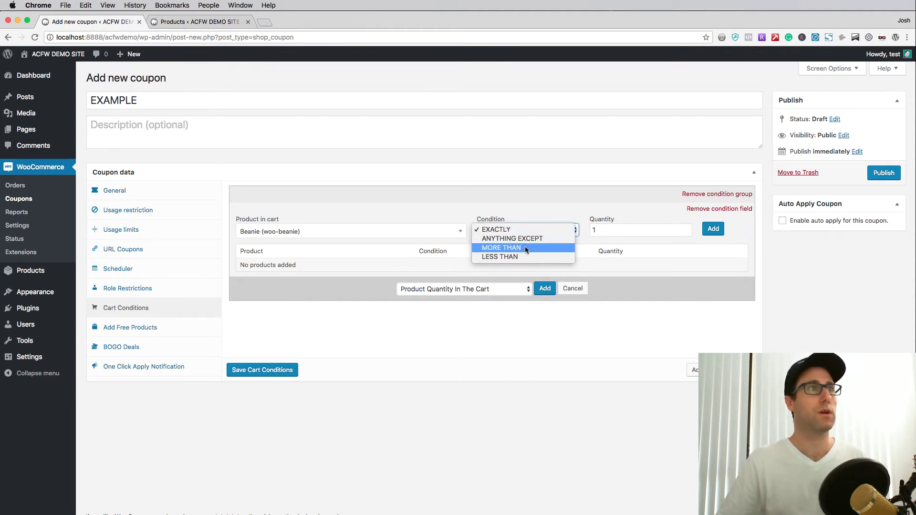
pyautogui.click(525, 248)
pyautogui.click(534, 230)
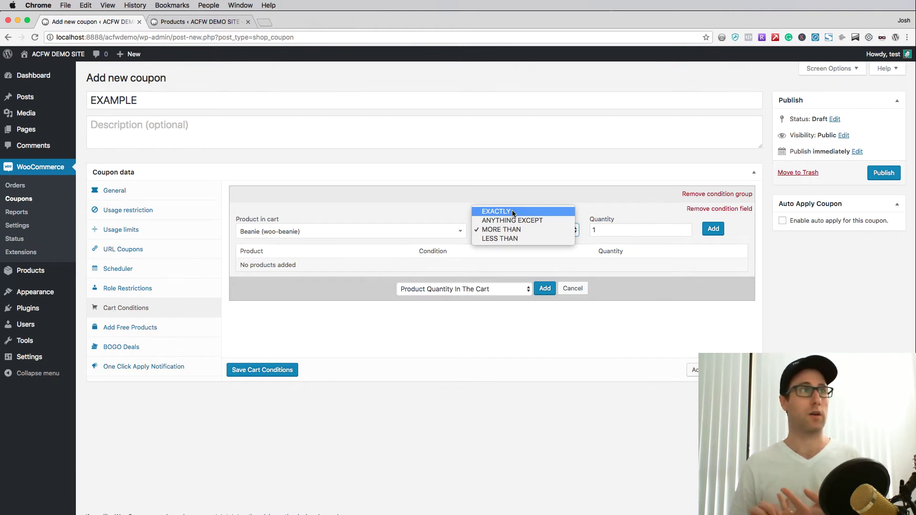
pyautogui.click(516, 230)
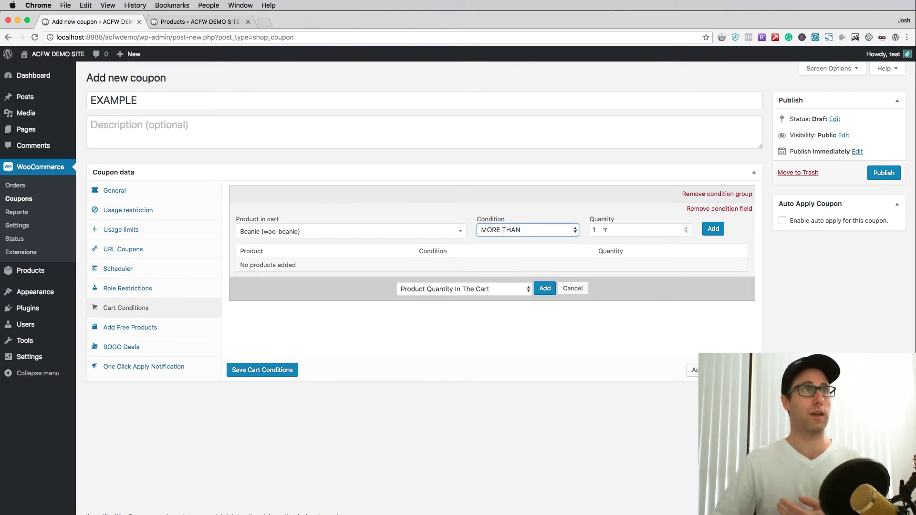
pyautogui.moveTo(606, 230); pyautogui.dragTo(593, 228)
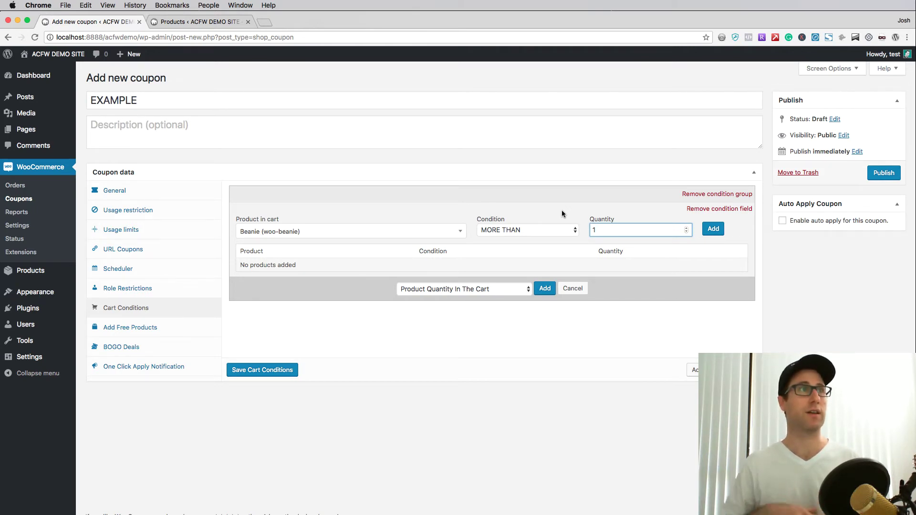
pyautogui.click(713, 229)
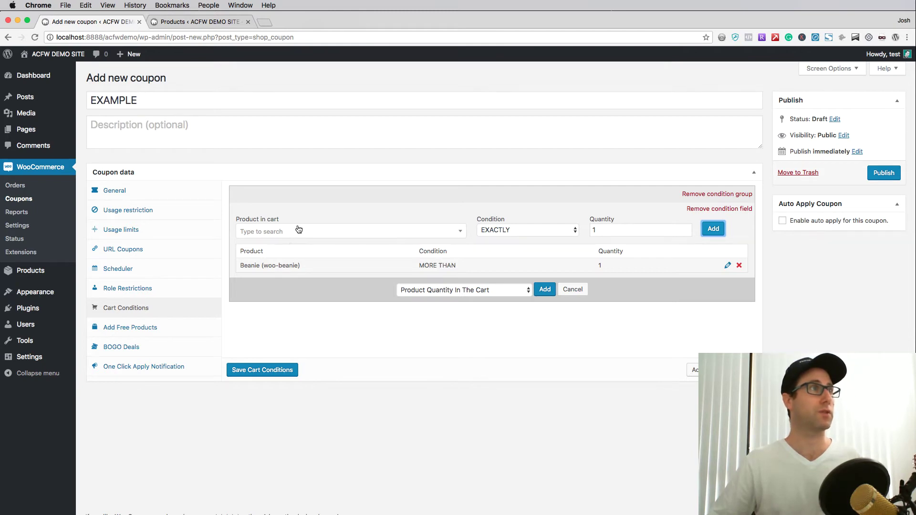
# - Add a second rule requiring MORE THAN 1 Sunglasses (woo-sunglasses) beside the Beanie rule
pyautogui.hotkey('ctrl', 'Tab')
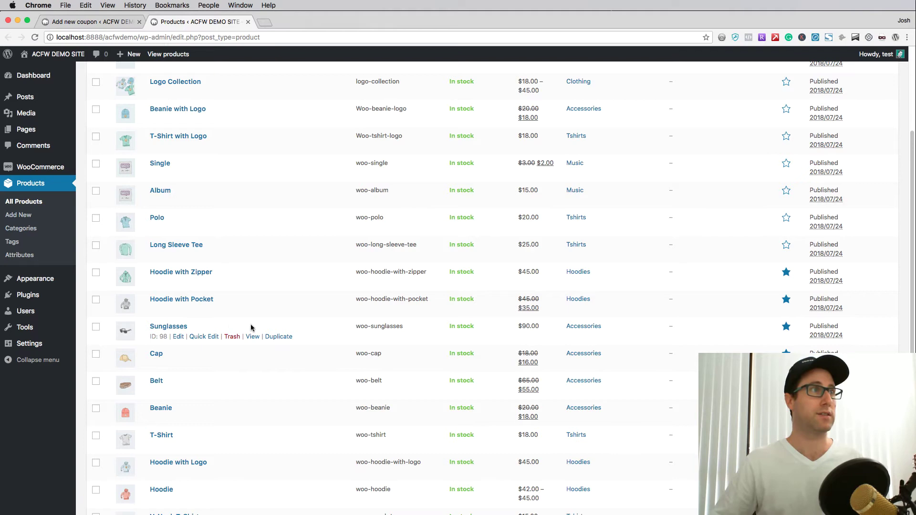
pyautogui.hotkey('ctrl', 'shift', 'Tab')
pyautogui.click(294, 231)
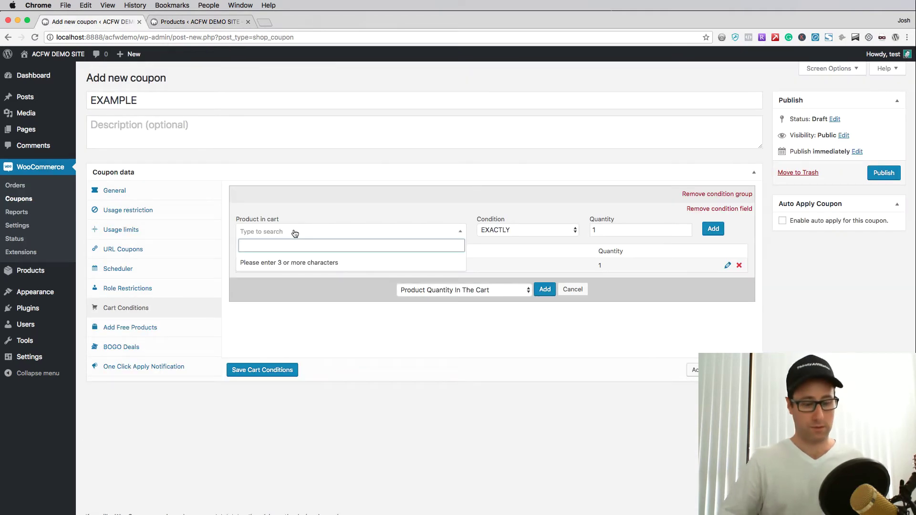
pyautogui.write('sunglas')
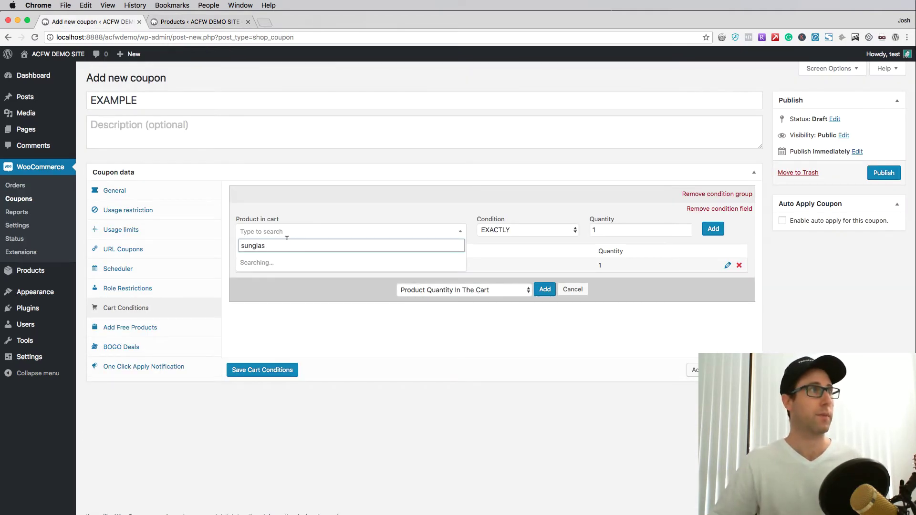
pyautogui.click(293, 262)
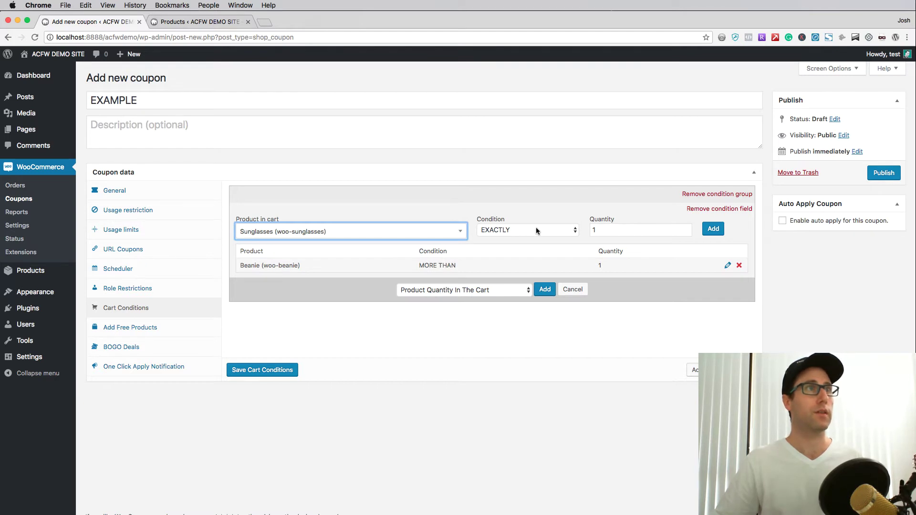
pyautogui.click(537, 231)
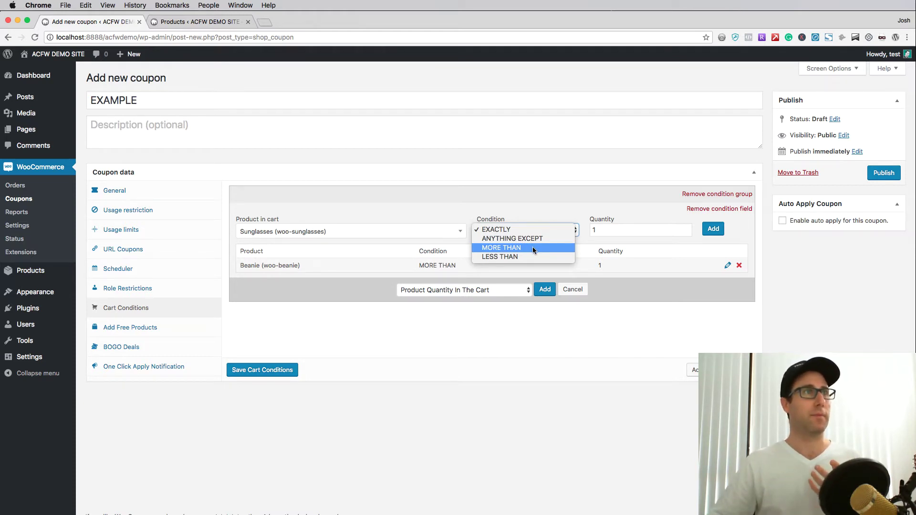
pyautogui.click(533, 247)
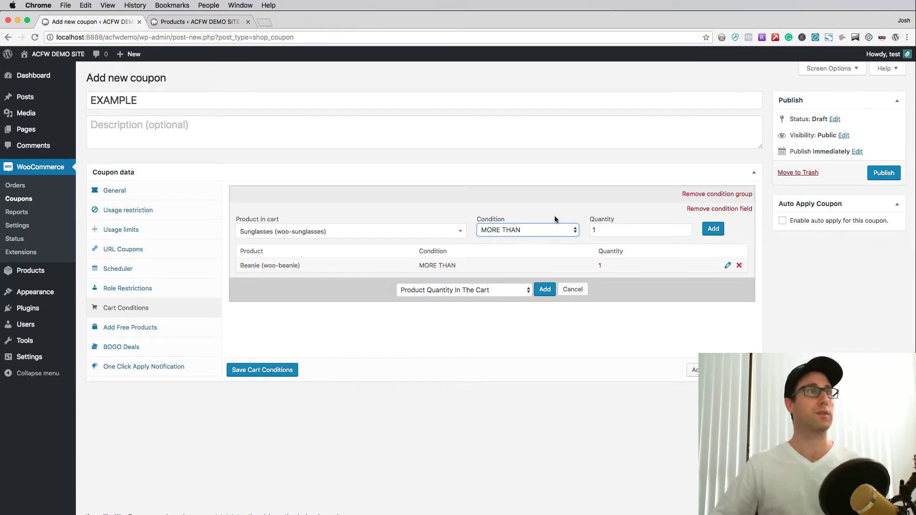
pyautogui.click(714, 230)
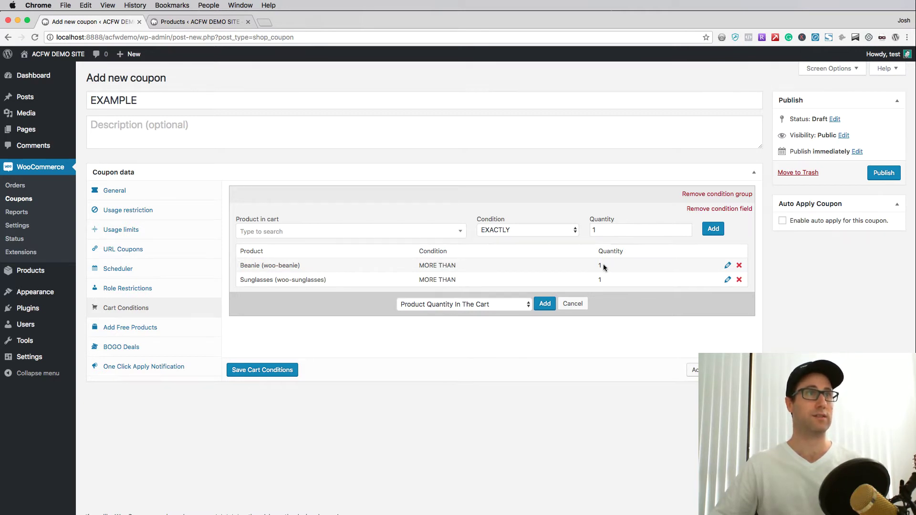
pyautogui.moveTo(241, 282); pyautogui.dragTo(382, 281)
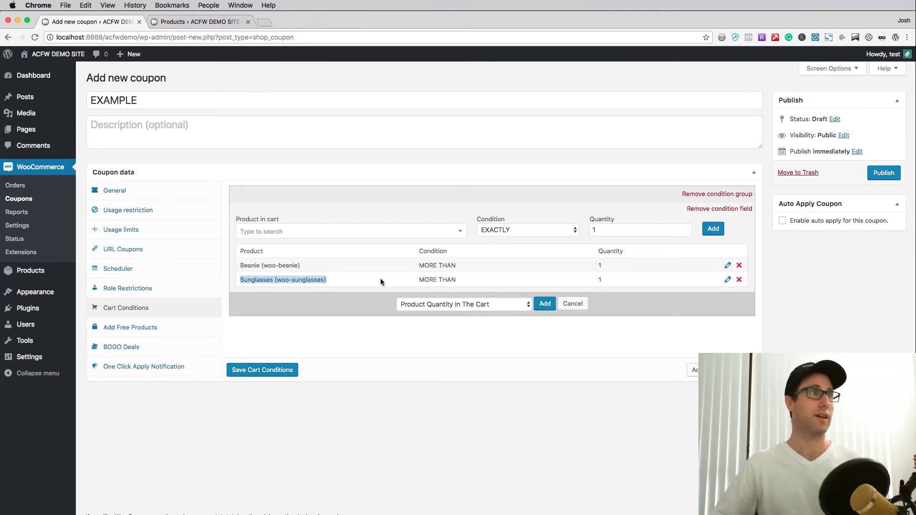
pyautogui.click(560, 282)
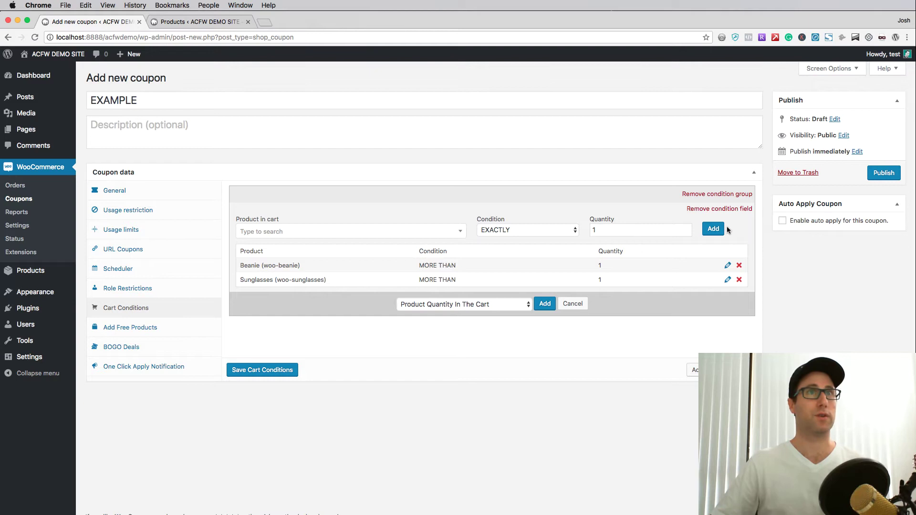
# - Publish the EXAMPLE coupon, accepting the reload alert and confirming the Cart Conditions were saved
pyautogui.click(874, 177)
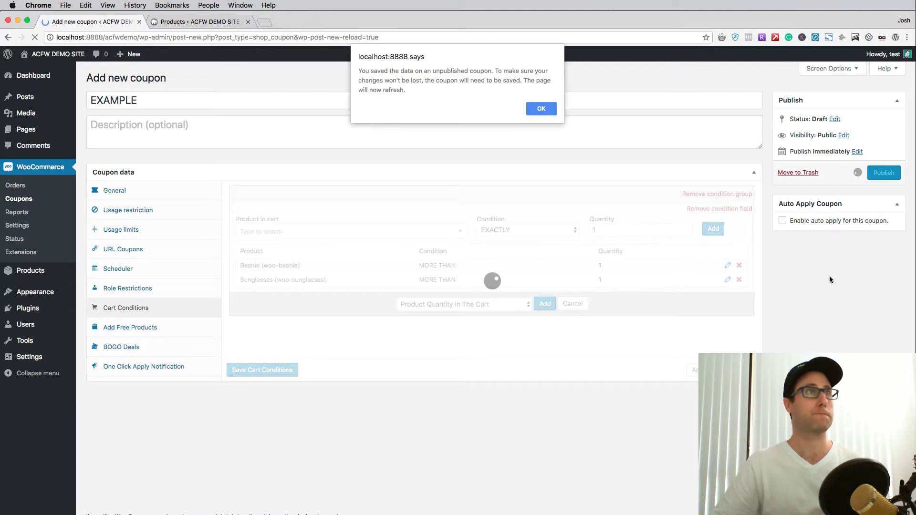
pyautogui.click(538, 109)
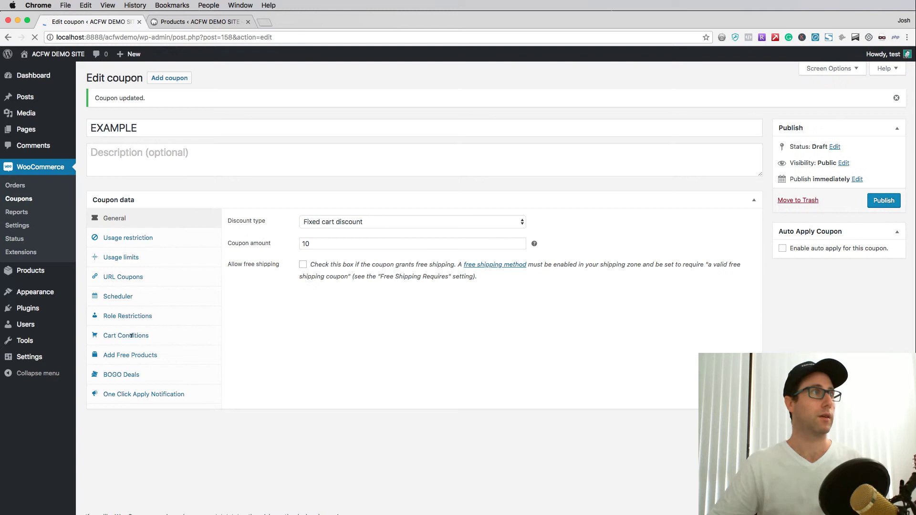
pyautogui.click(134, 337)
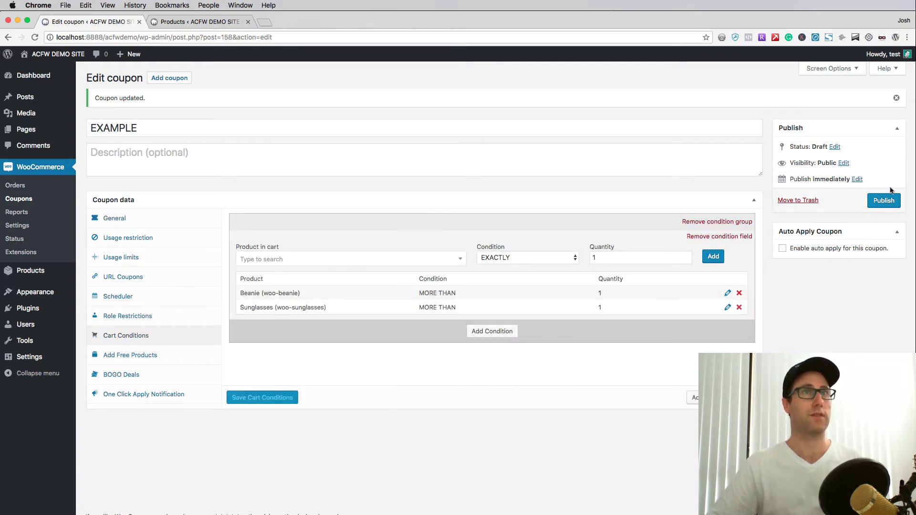
pyautogui.click(885, 201)
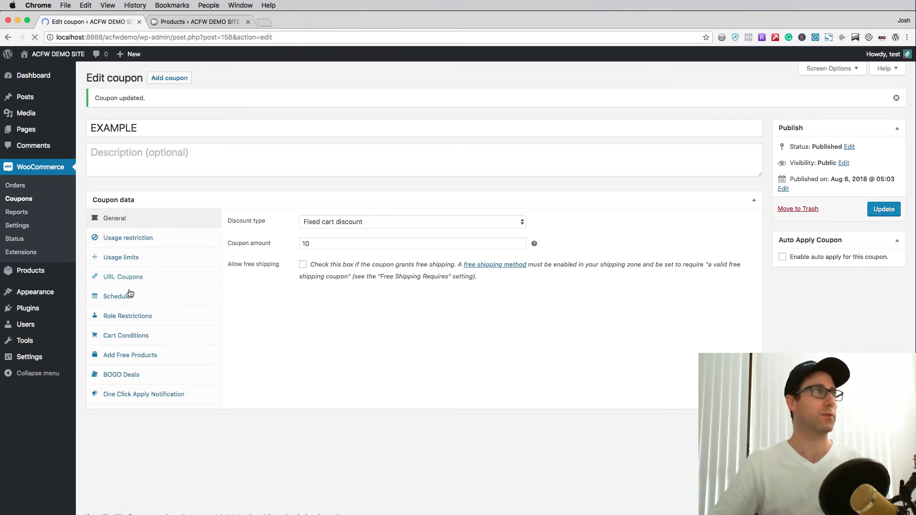
pyautogui.click(126, 335)
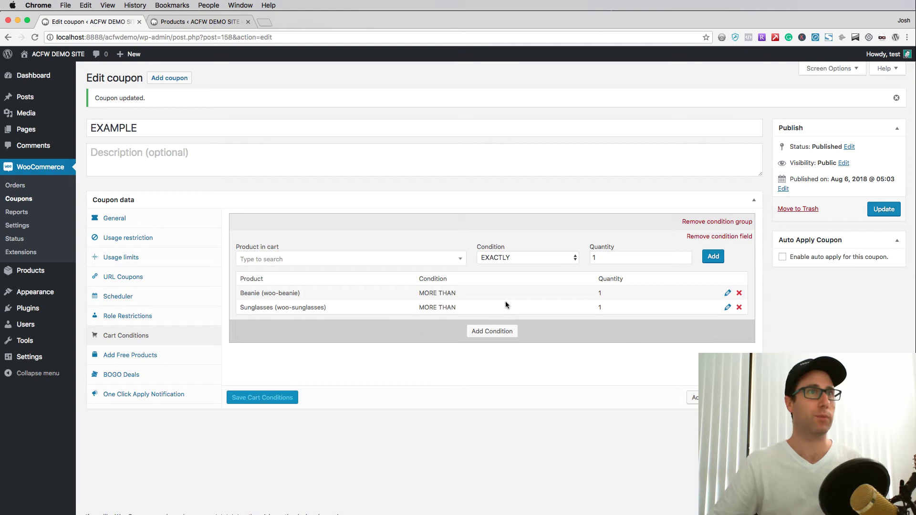
pyautogui.rightClick(72, 54)
# - Open the storefront in an incognito window and add one Beanie to the cart
pyautogui.click(84, 77)
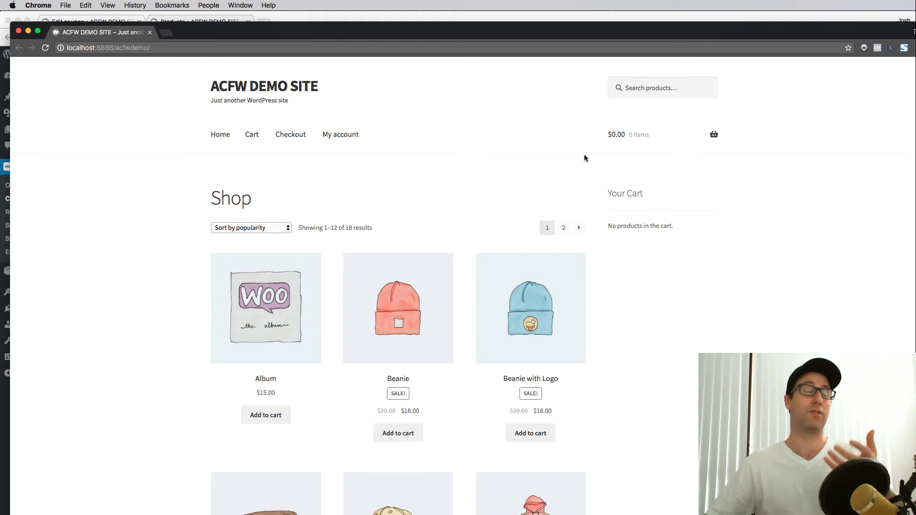
pyautogui.scroll(-1, 585, 190)
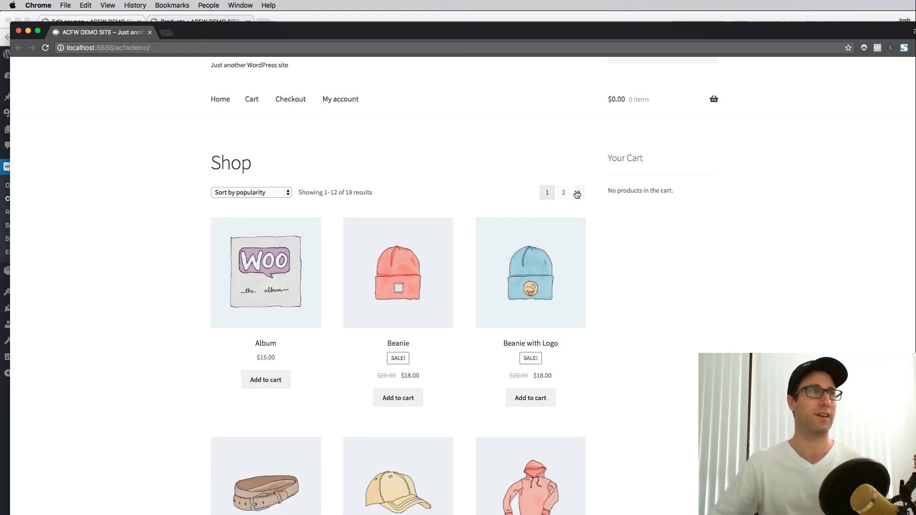
pyautogui.scroll(-1, 396, 363)
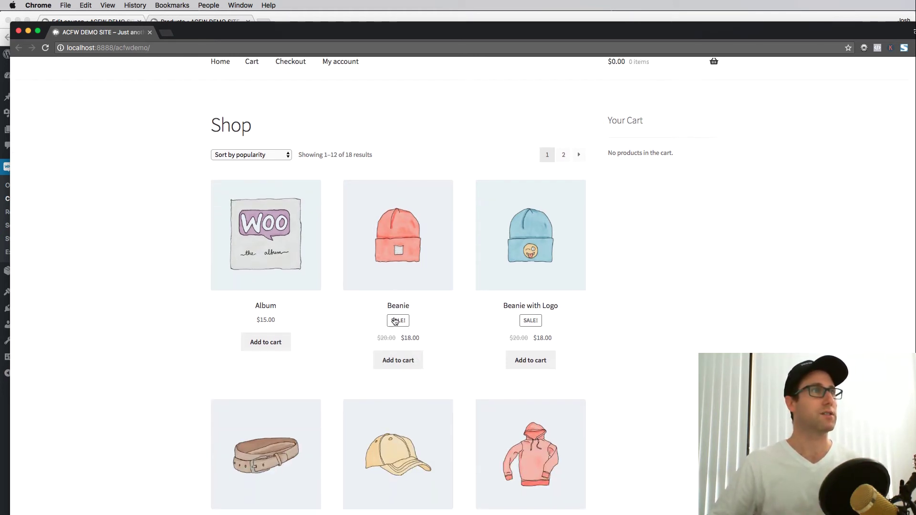
pyautogui.click(399, 365)
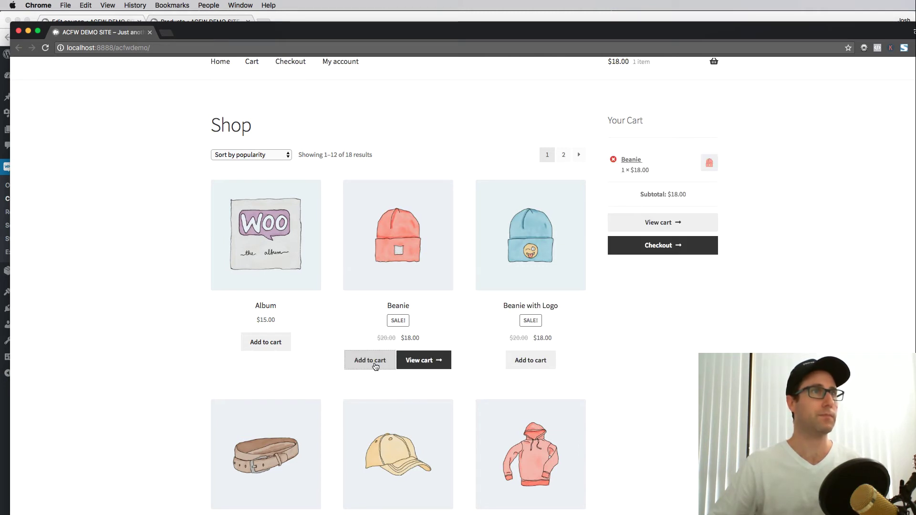
# - Add two Sunglasses from products page 2 and open the cart ($198.00 subtotal)
pyautogui.scroll(-1, 375, 358)
pyautogui.scroll(-1, 436, 328)
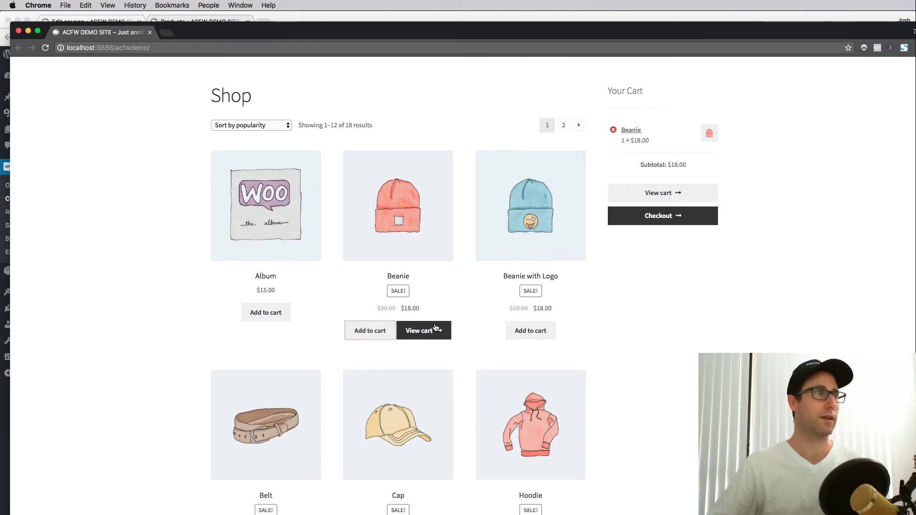
pyautogui.scroll(-10, 436, 327)
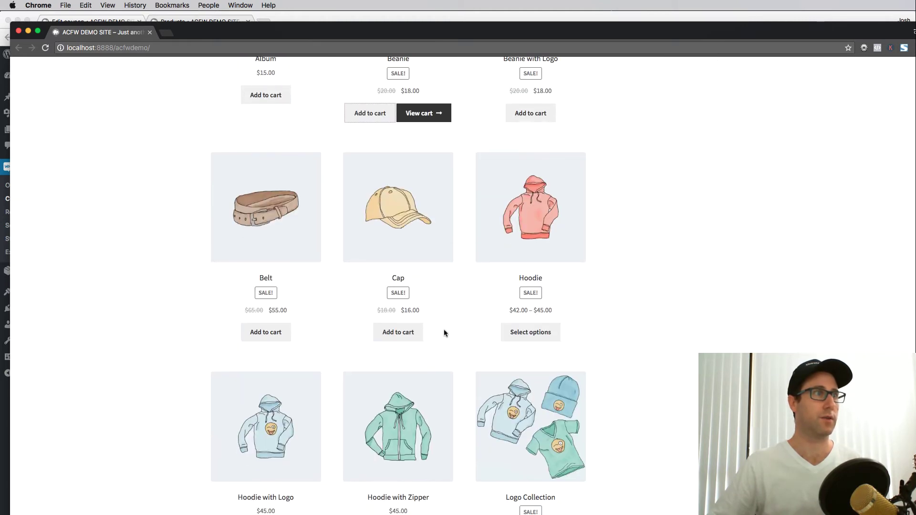
pyautogui.scroll(-20, 444, 332)
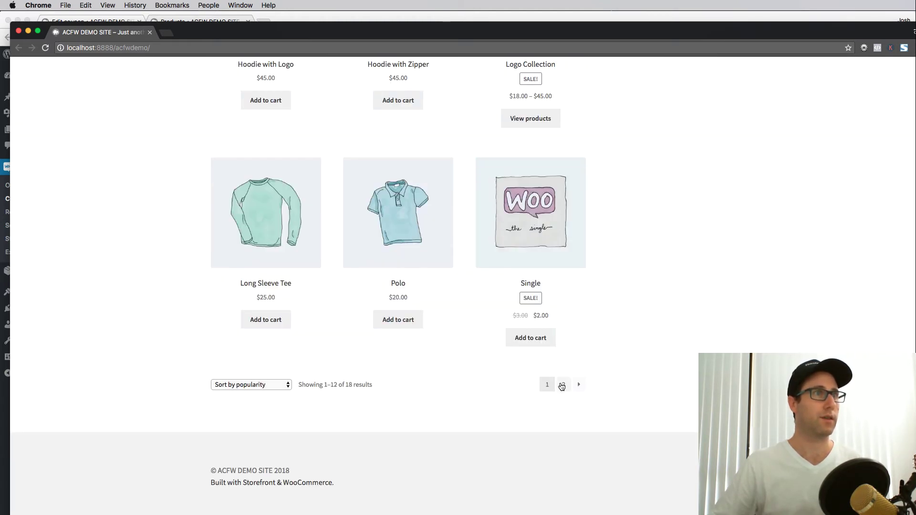
pyautogui.click(562, 386)
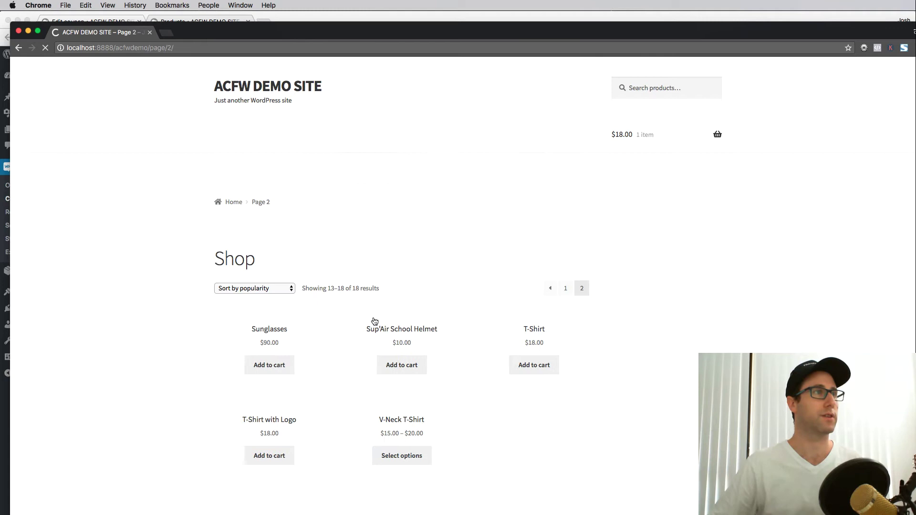
pyautogui.scroll(-3, 292, 303)
pyautogui.click(264, 322)
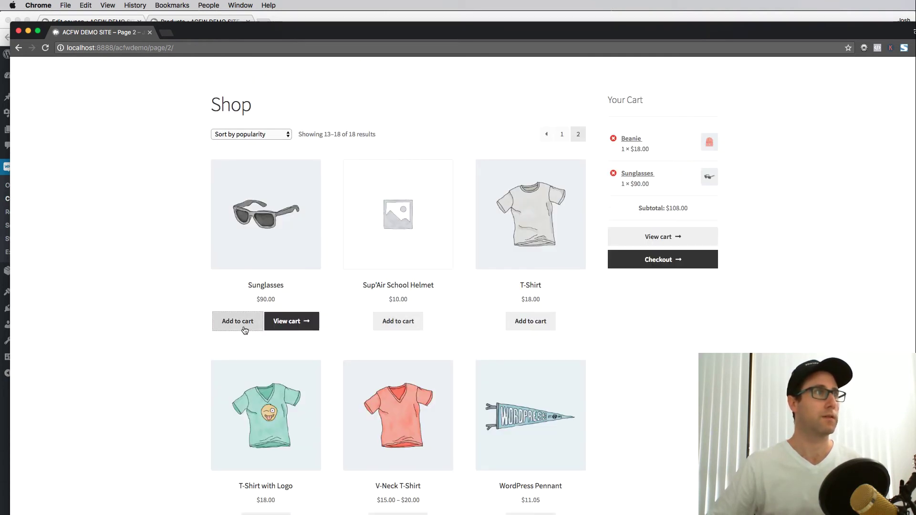
pyautogui.click(244, 329)
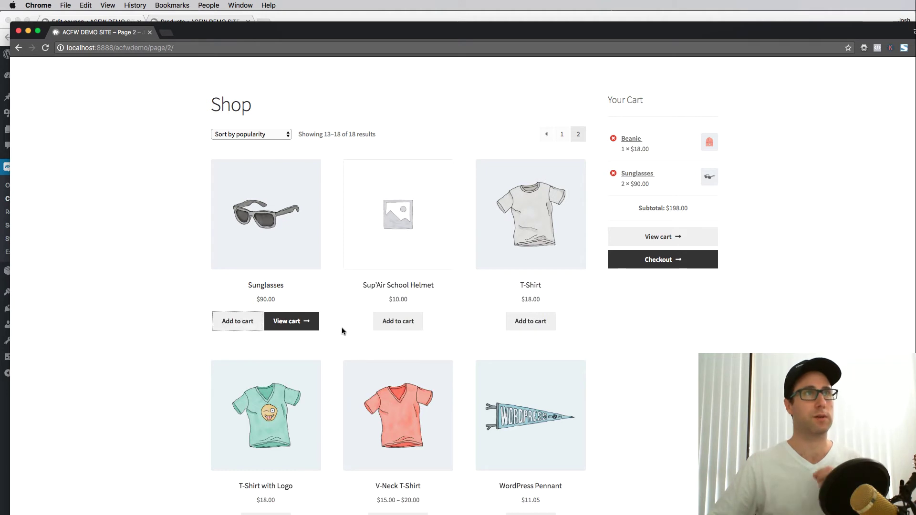
pyautogui.click(303, 322)
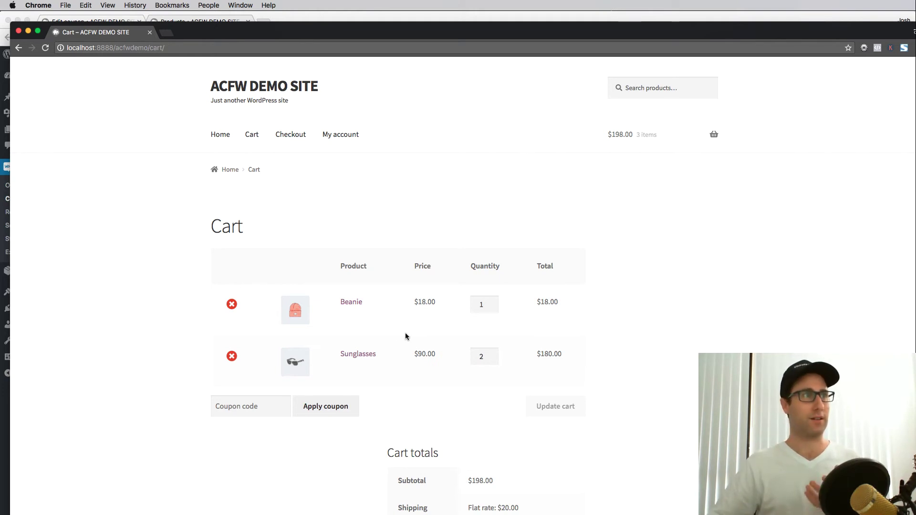
# - Try applying coupon EXAMPLE, which is rejected with a conditions-not-met message
pyautogui.scroll(-2, 405, 336)
pyautogui.click(251, 353)
pyautogui.write('EX')
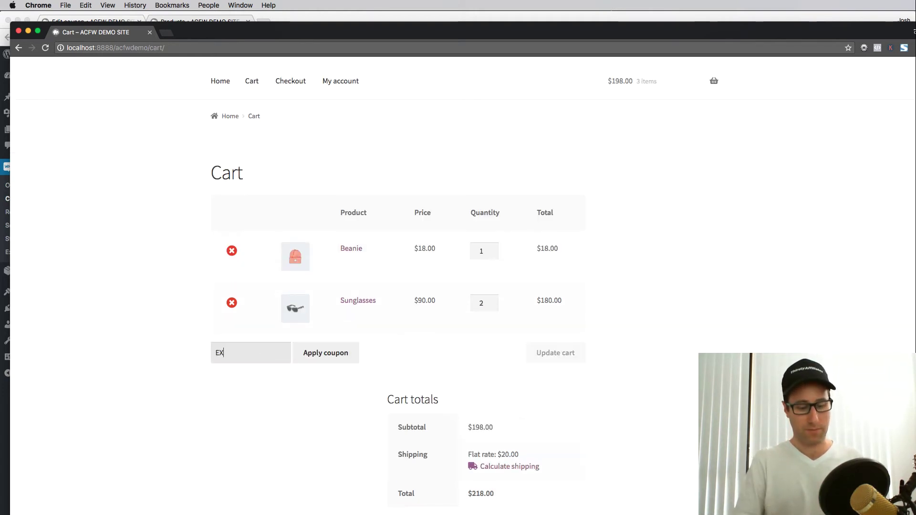
pyautogui.write('AMPLE')
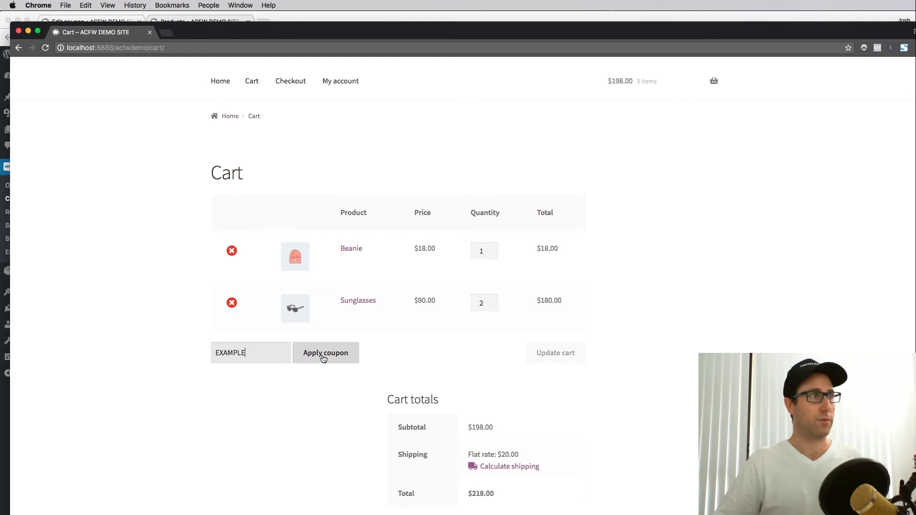
pyautogui.click(324, 358)
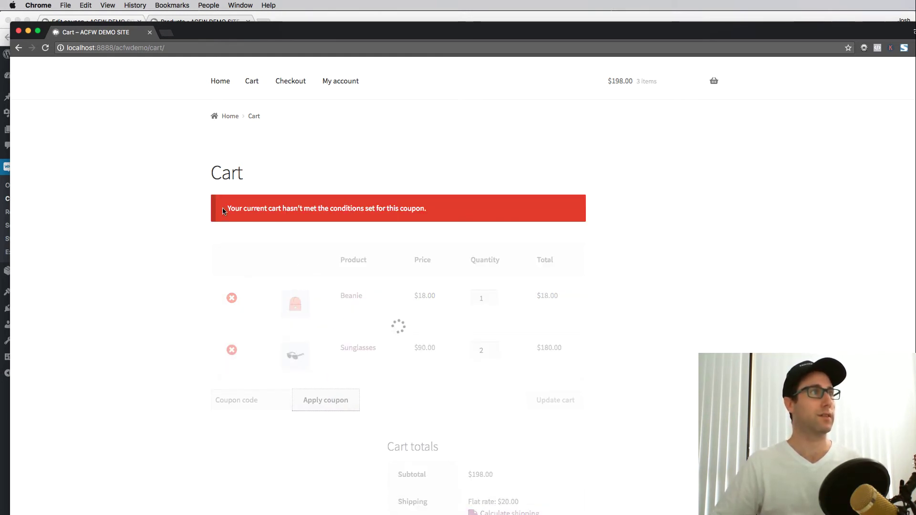
pyautogui.moveTo(223, 210); pyautogui.dragTo(428, 209)
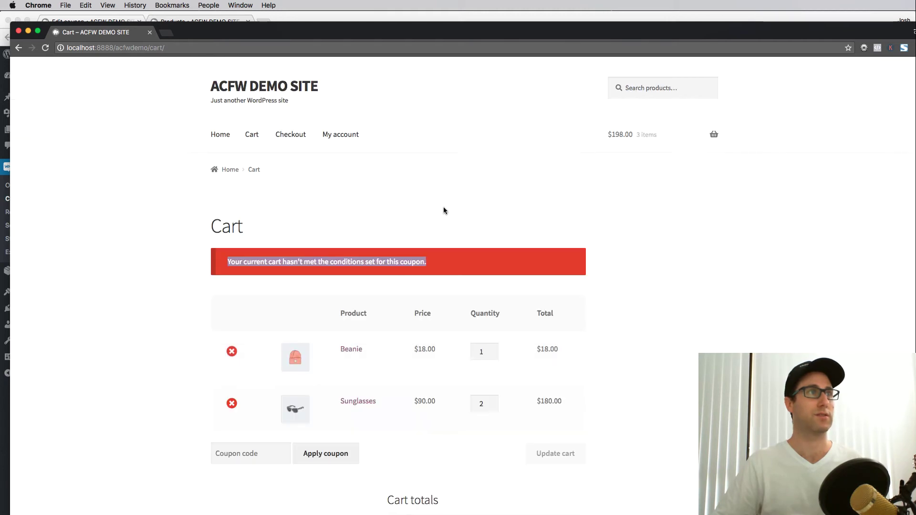
pyautogui.click(448, 241)
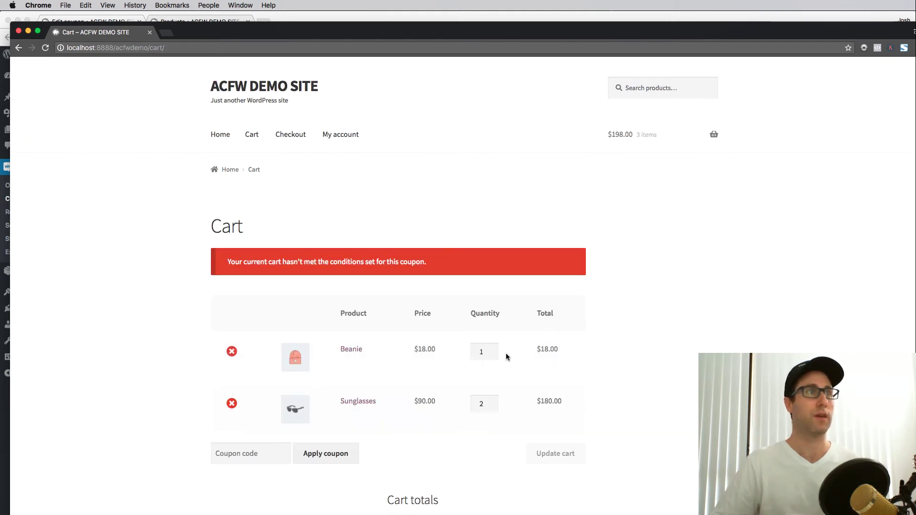
# - Raise the Beanie quantity to 2, update the cart to $216.00, and reapply EXAMPLE successfully
pyautogui.click(493, 350)
pyautogui.scroll(-2, 464, 377)
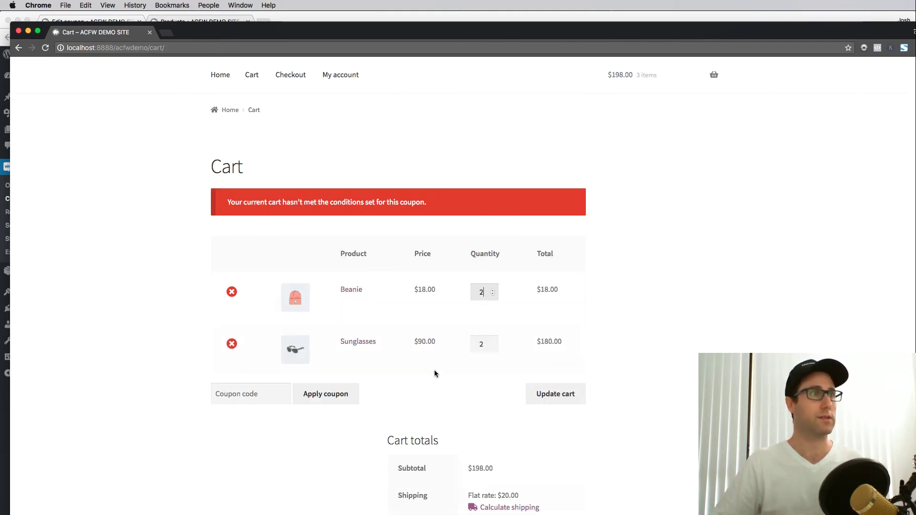
pyautogui.scroll(-2, 435, 374)
pyautogui.click(577, 327)
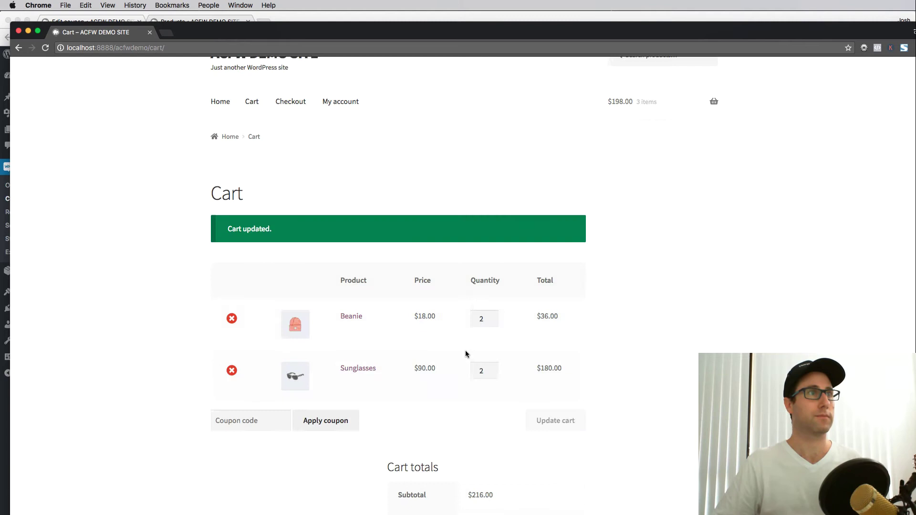
pyautogui.scroll(-4, 466, 354)
pyautogui.click(259, 286)
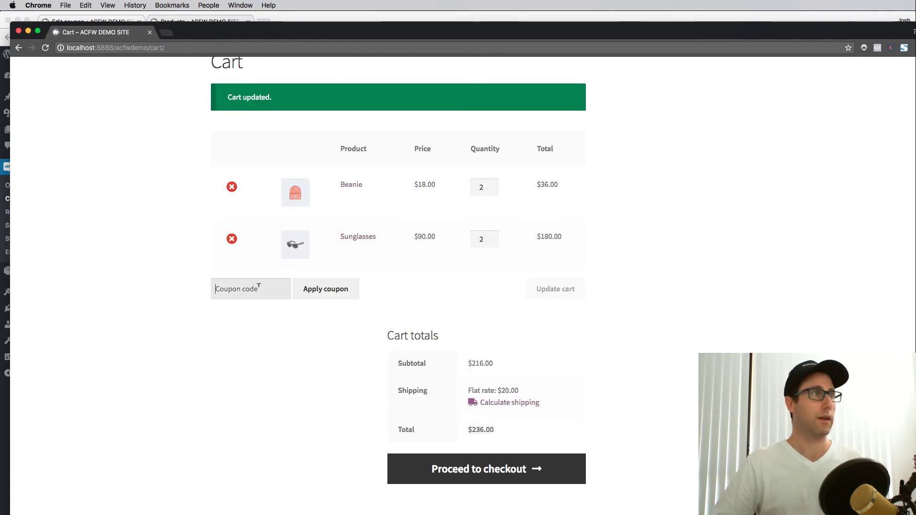
pyautogui.write('EXAMPL')
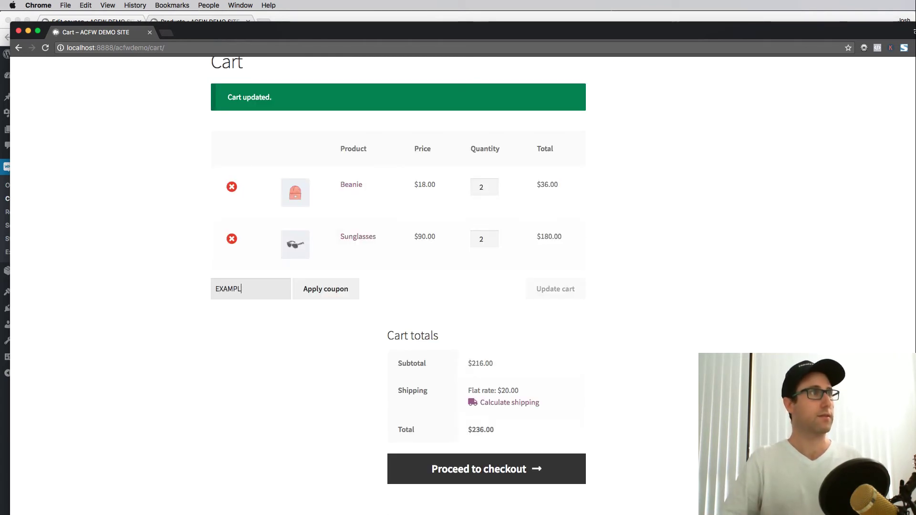
pyautogui.write('E')
pyautogui.click(314, 288)
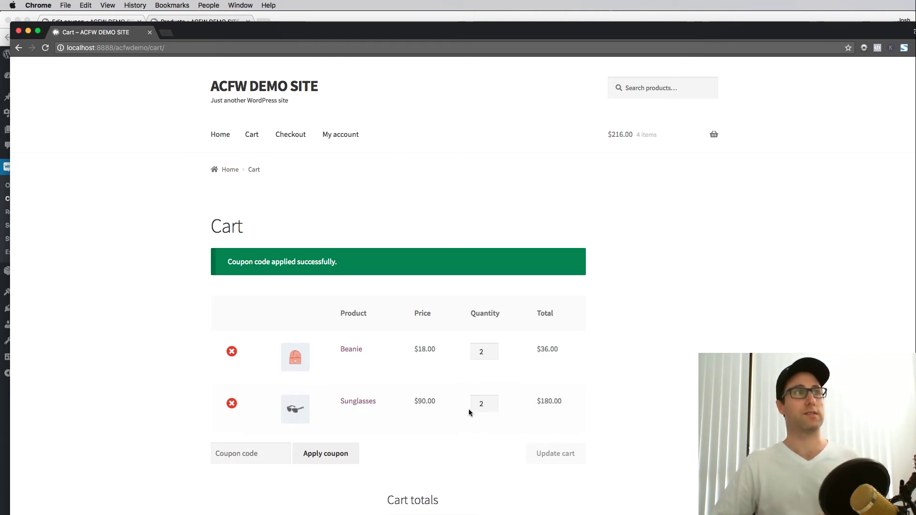
# - Lower the Sunglasses quantity to 1 and update the cart, which voids the EXAMPLE coupon
pyautogui.click(493, 406)
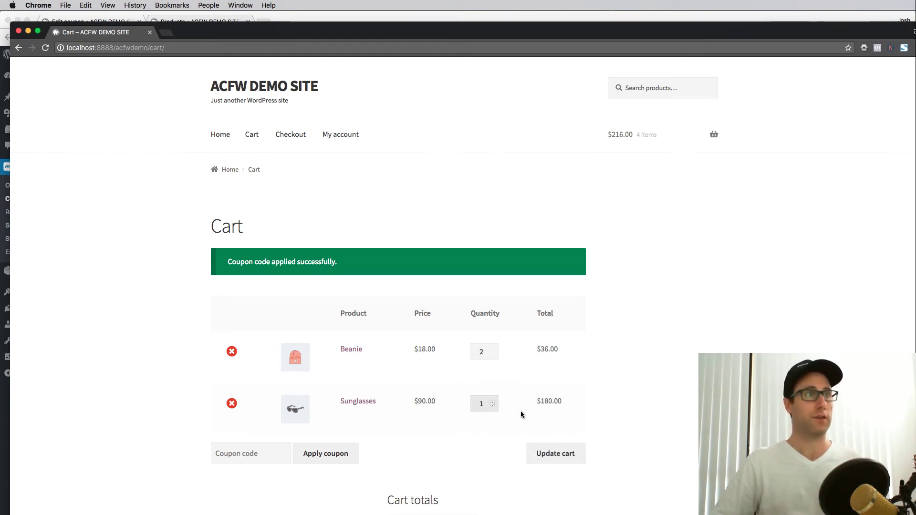
pyautogui.click(552, 458)
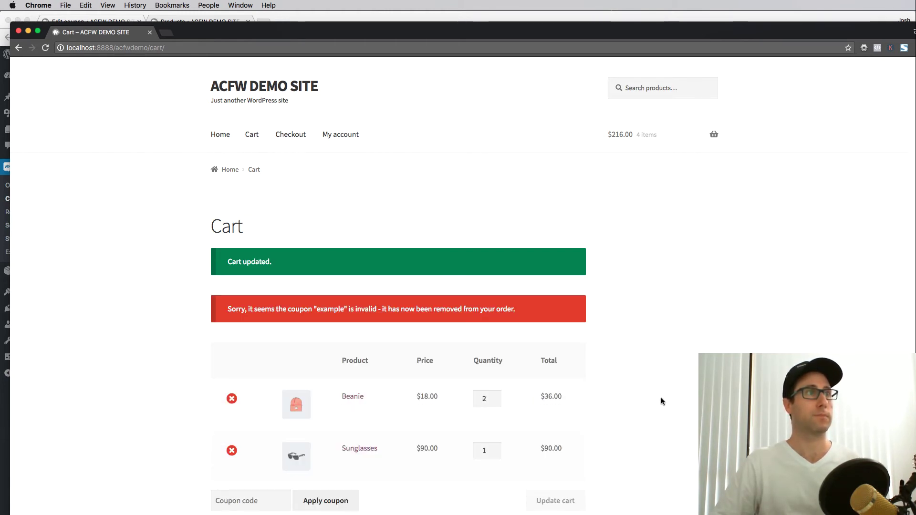
pyautogui.scroll(-4, 657, 389)
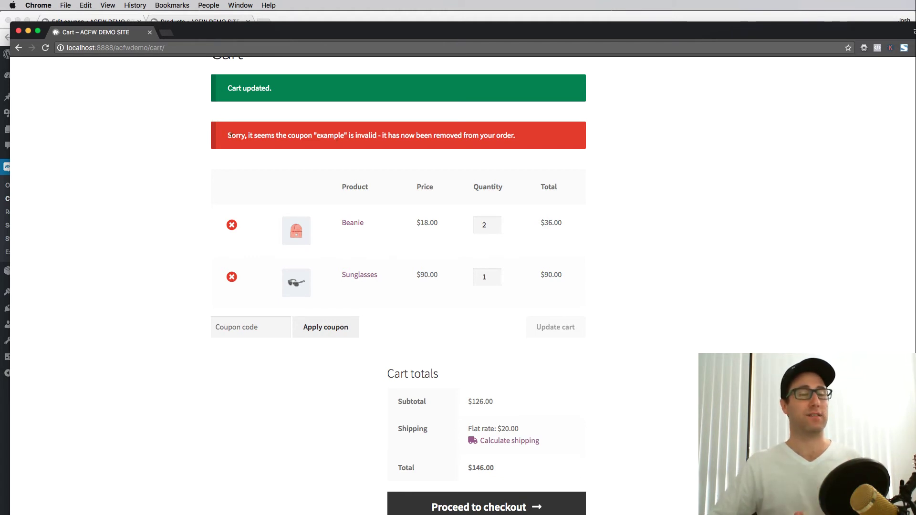
# - Check the invalid-coupon message, then remove the Beanie from the cart
pyautogui.moveTo(235, 133); pyautogui.dragTo(340, 133)
pyautogui.click(383, 132)
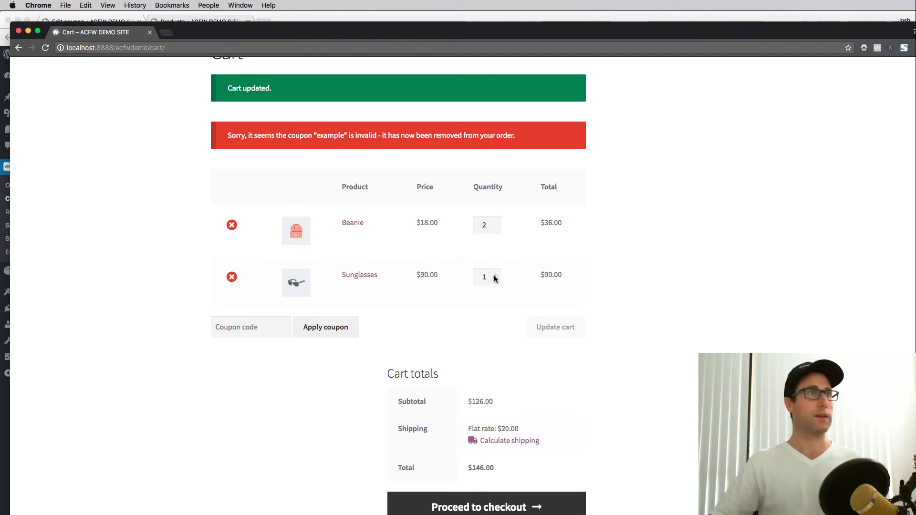
pyautogui.click(232, 226)
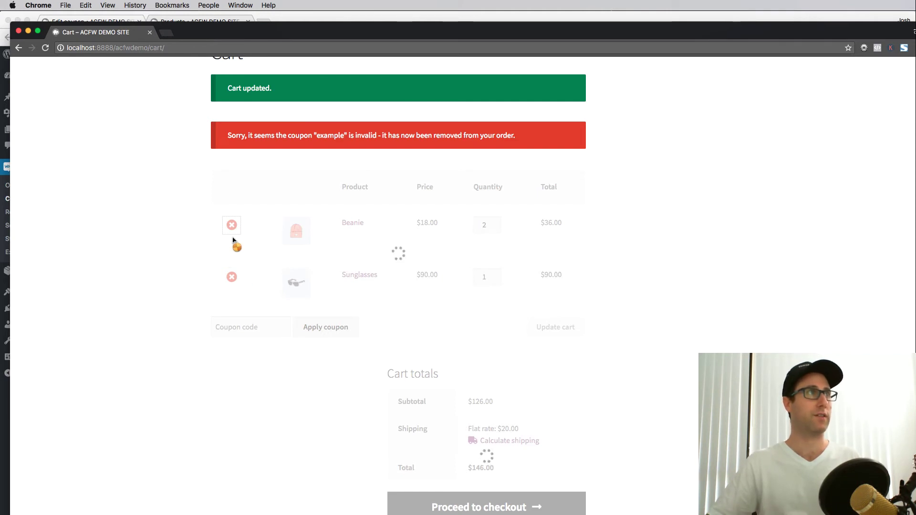
pyautogui.press('super+grave')
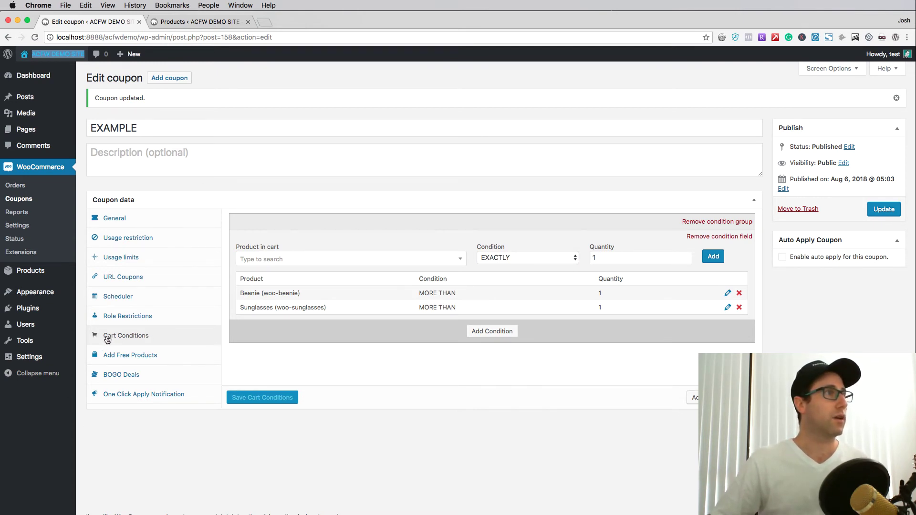
# - Delete the Sunglasses condition, save, and add a second condition group linked with OR
pyautogui.click(740, 308)
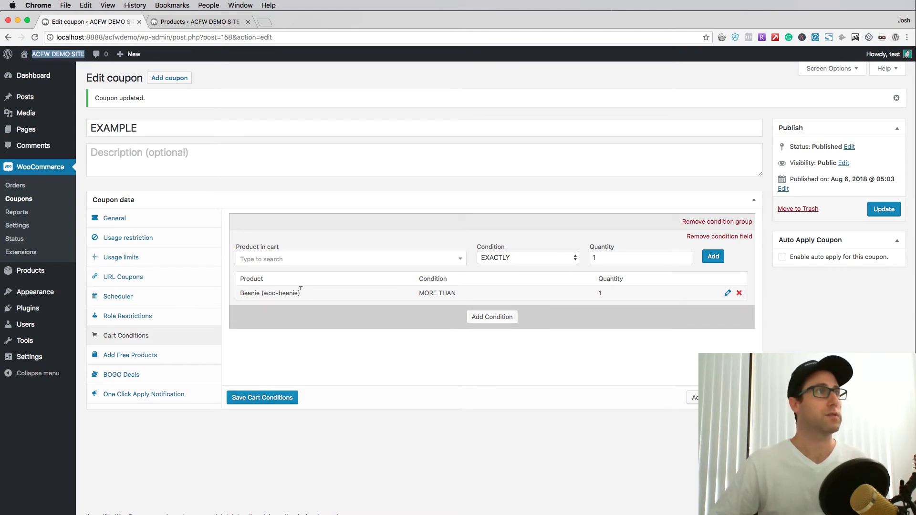
pyautogui.click(263, 398)
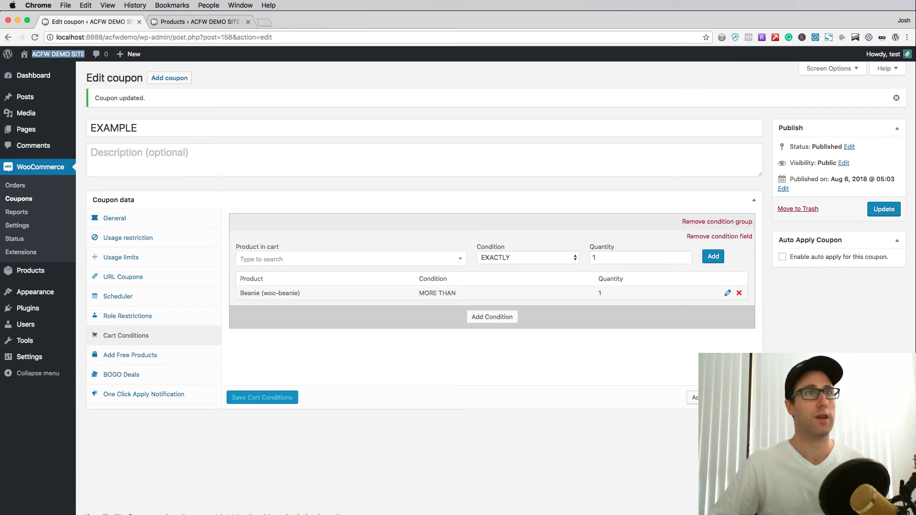
pyautogui.click(693, 398)
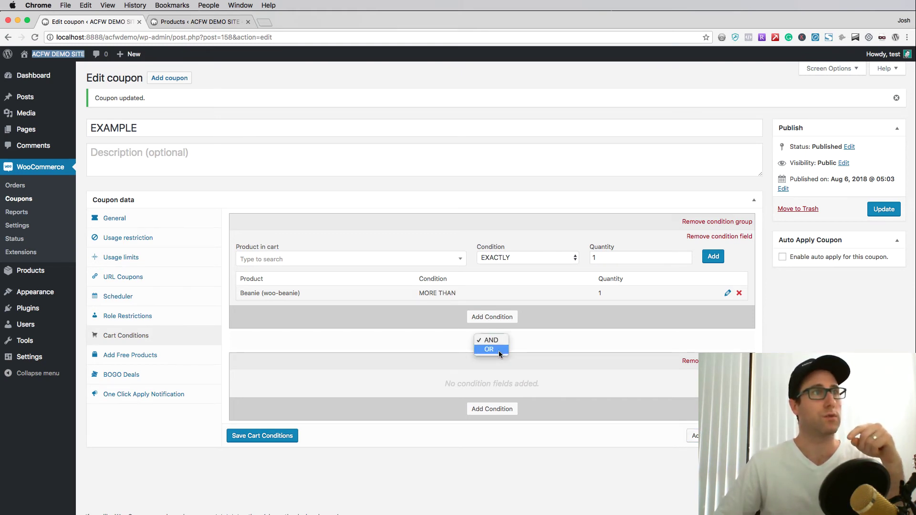
pyautogui.click(461, 340)
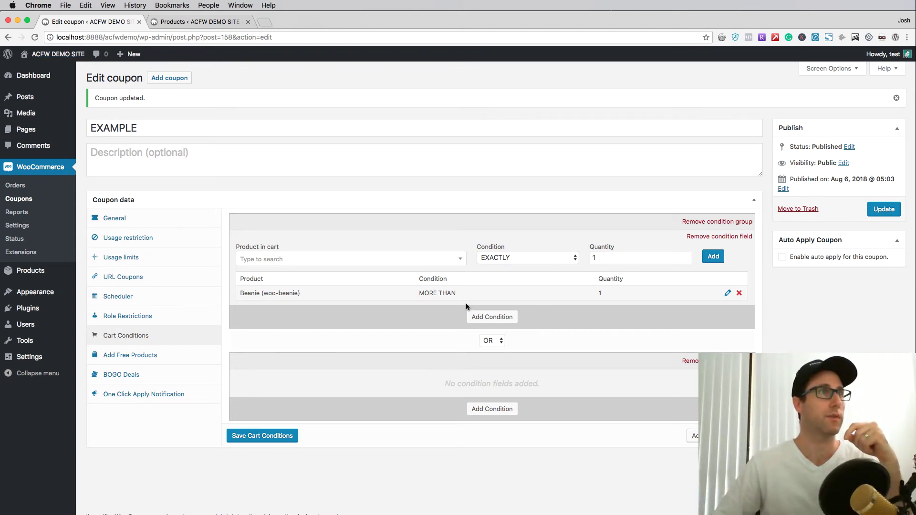
# - Add a Sunglasses (woo-sunglasses) MORE THAN 1 product-quantity rule to the second condition group
pyautogui.click(483, 409)
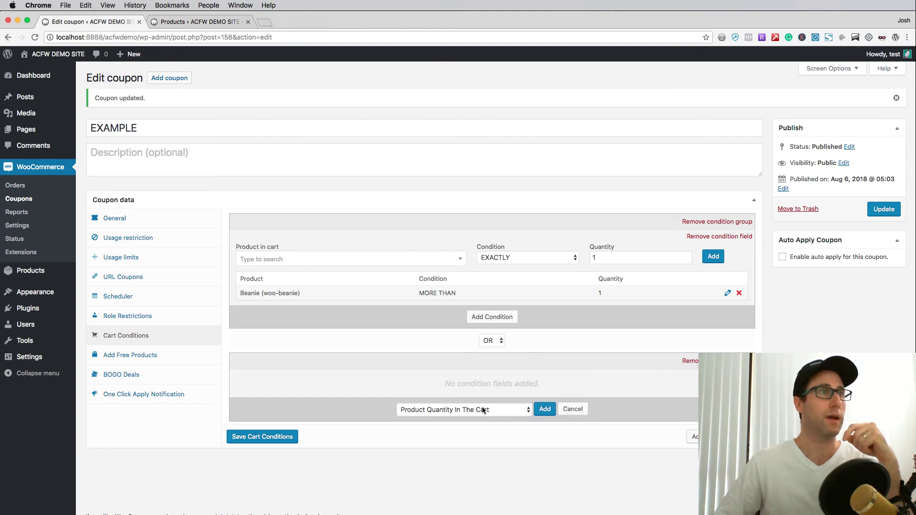
pyautogui.click(542, 409)
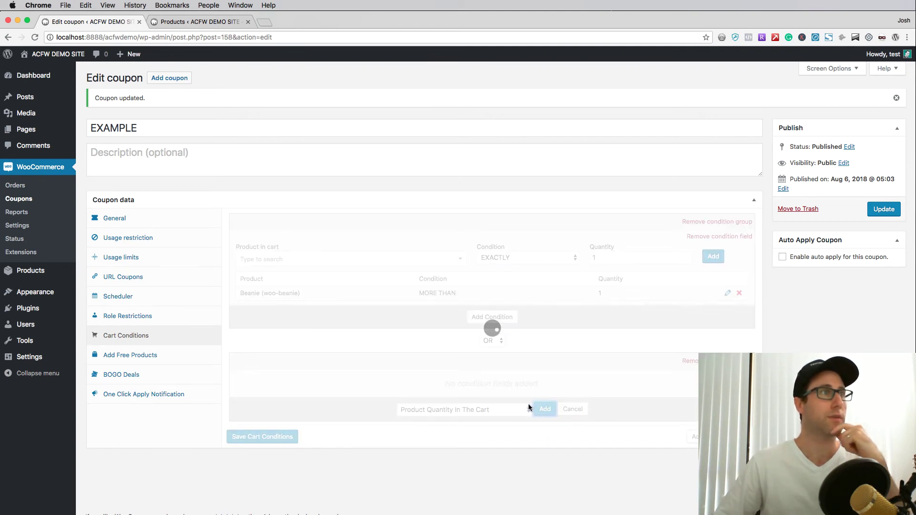
pyautogui.click(280, 400)
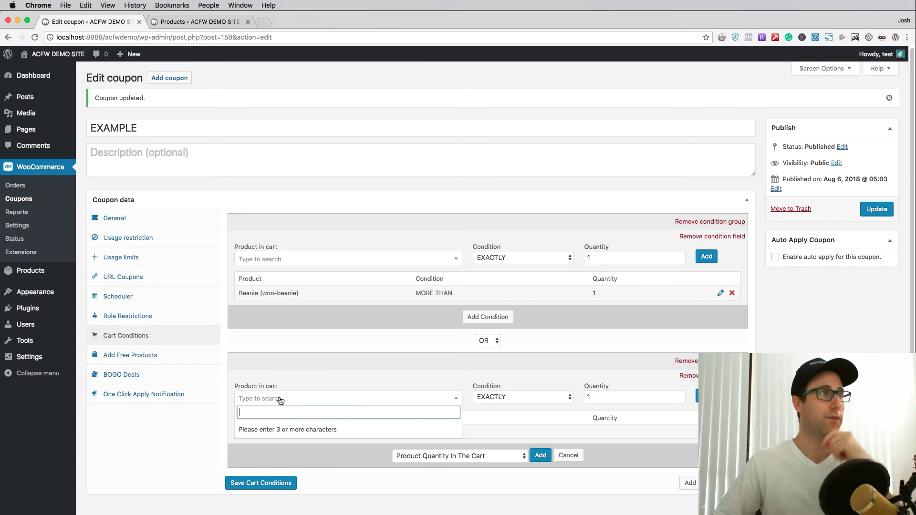
pyautogui.write('sungl')
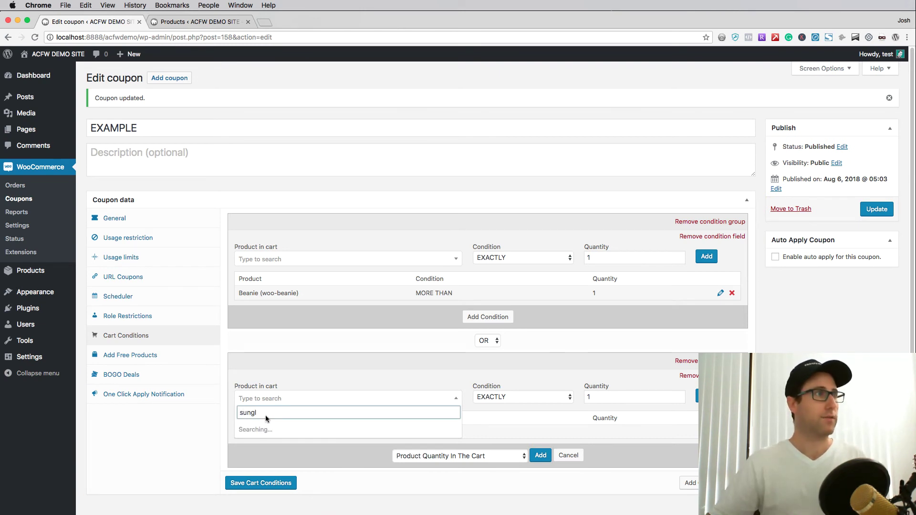
pyautogui.click(261, 434)
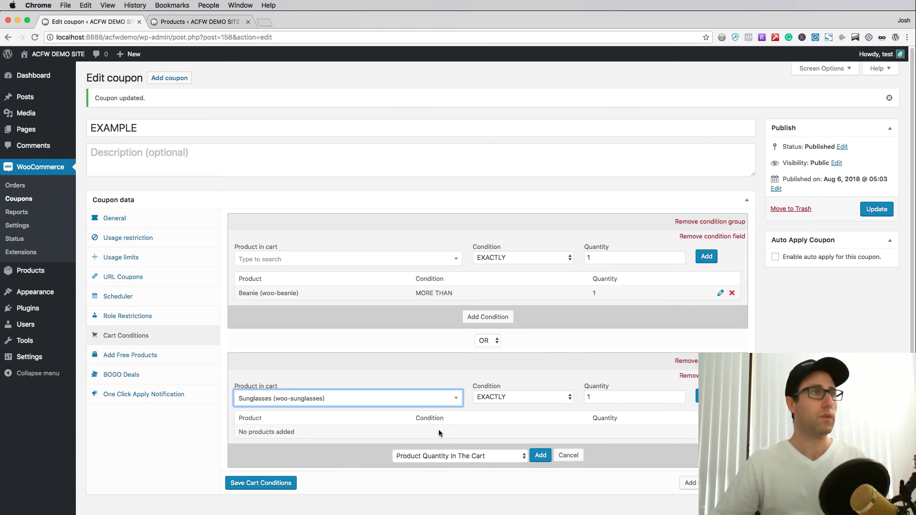
pyautogui.click(549, 400)
pyautogui.click(535, 417)
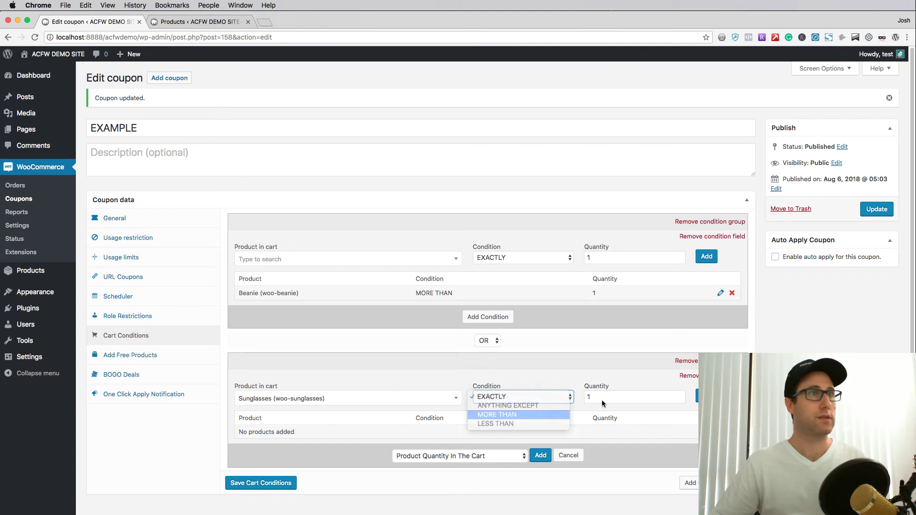
pyautogui.click(706, 396)
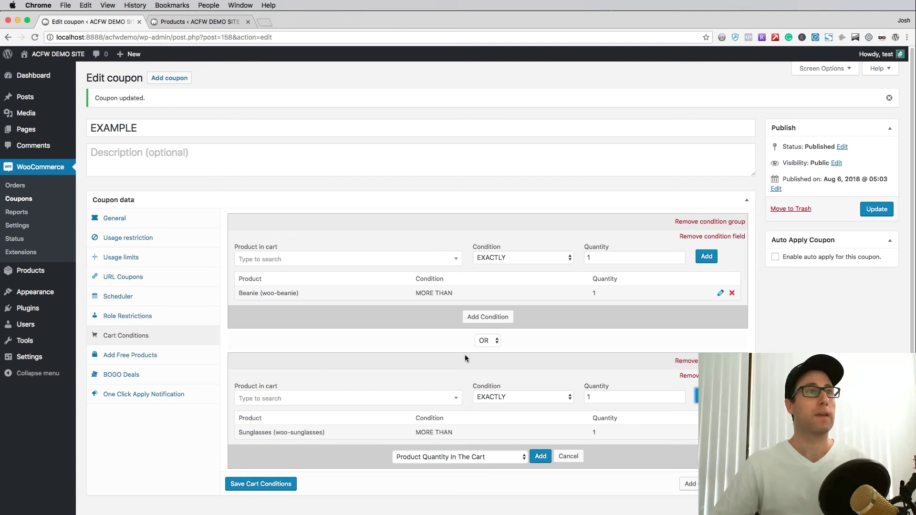
pyautogui.scroll(-1, 521, 327)
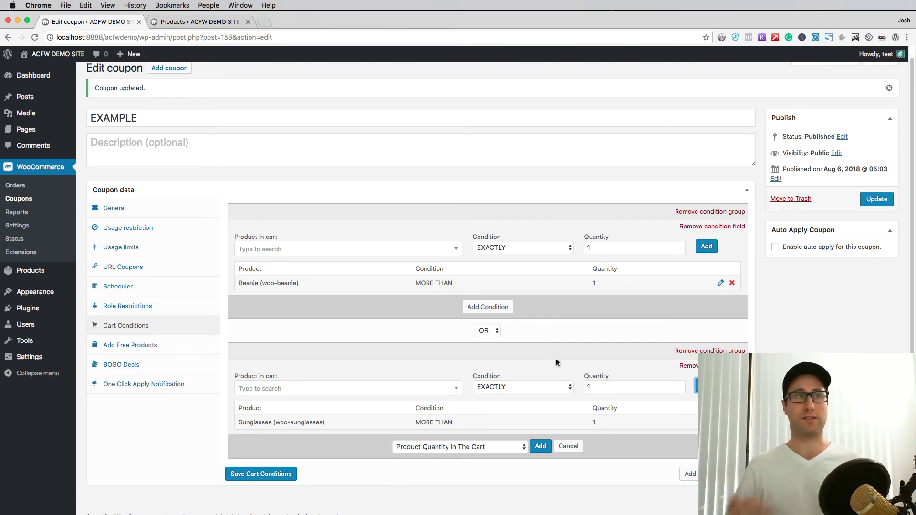
# - Save the cart conditions and open the store's front page in an incognito window
pyautogui.click(288, 475)
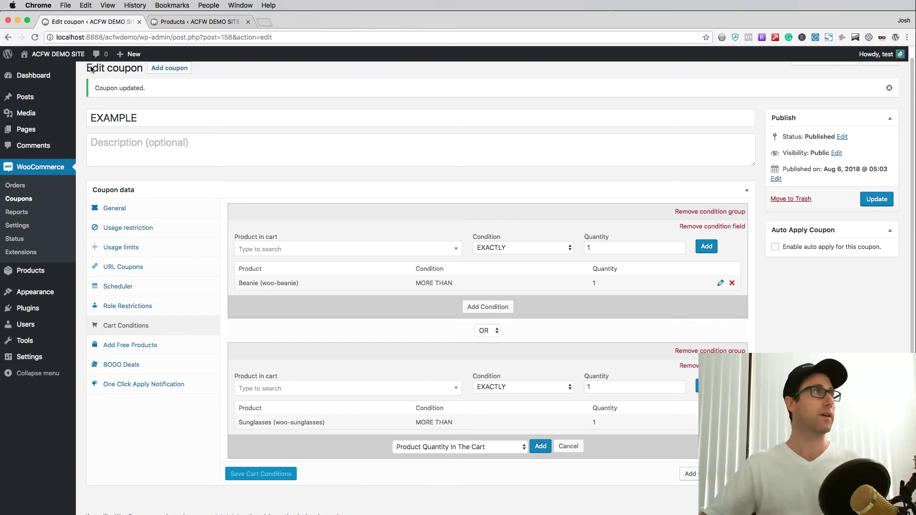
pyautogui.rightClick(75, 51)
pyautogui.click(119, 75)
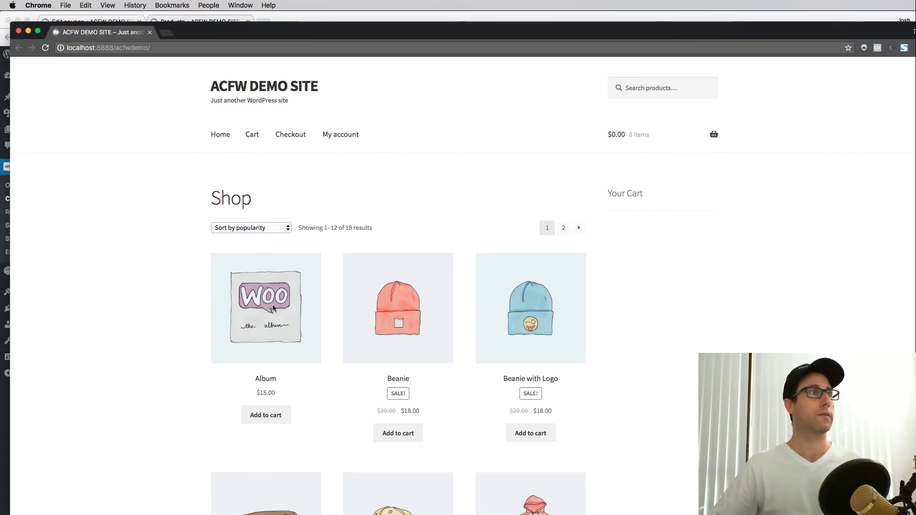
# - Add two Beanies to the storefront cart and go to the cart page
pyautogui.click(405, 437)
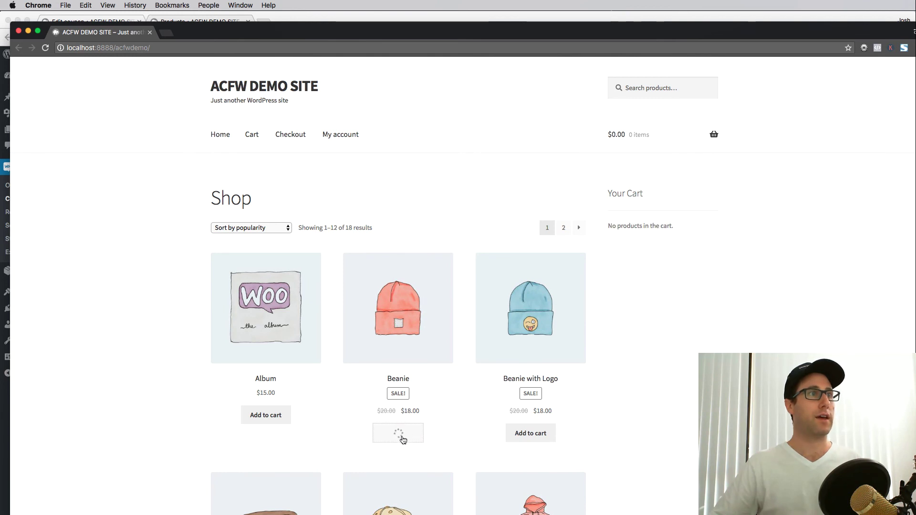
pyautogui.click(369, 436)
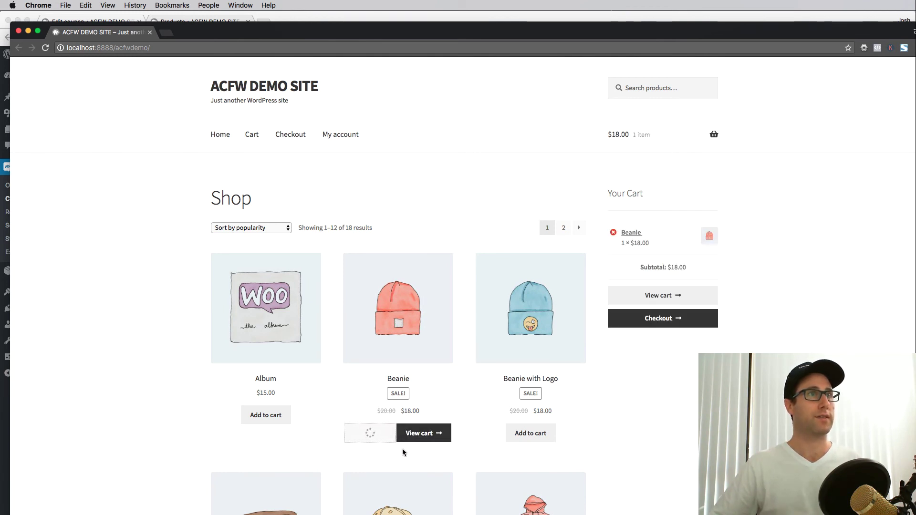
pyautogui.click(424, 435)
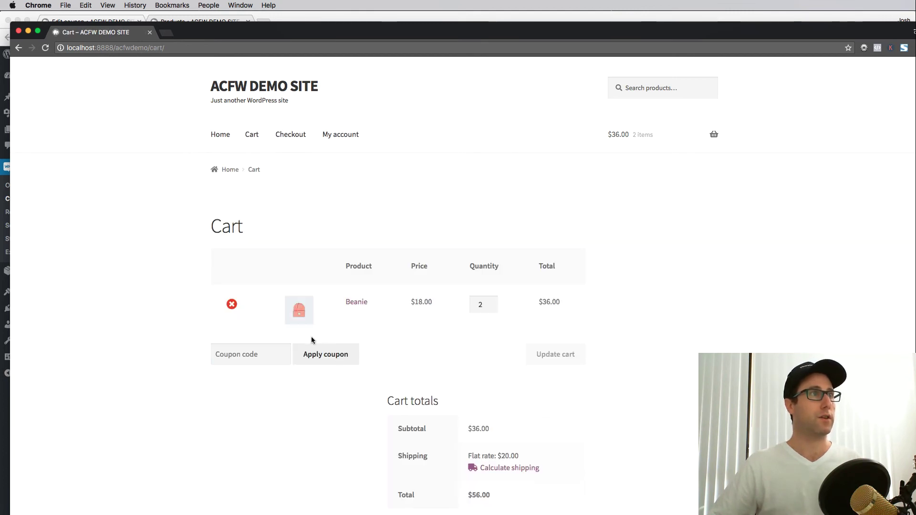
# - Apply coupon code EXAMPLE to the Beanie cart for $10.00 off
pyautogui.click(257, 353)
pyautogui.write('EXAMPLE')
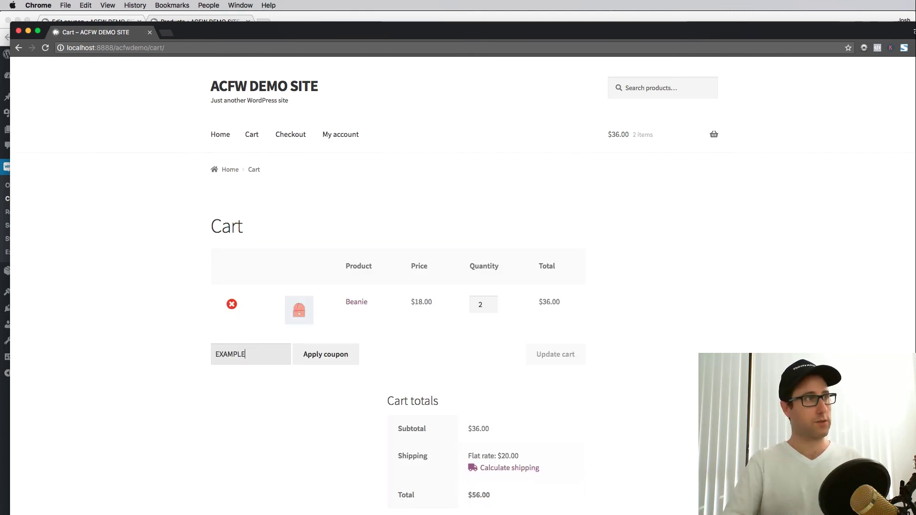
pyautogui.click(330, 358)
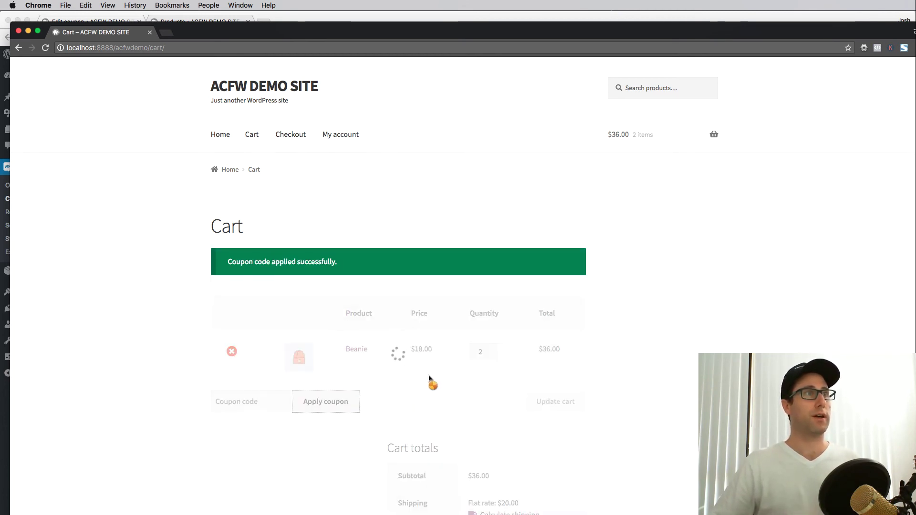
pyautogui.scroll(-1, 444, 329)
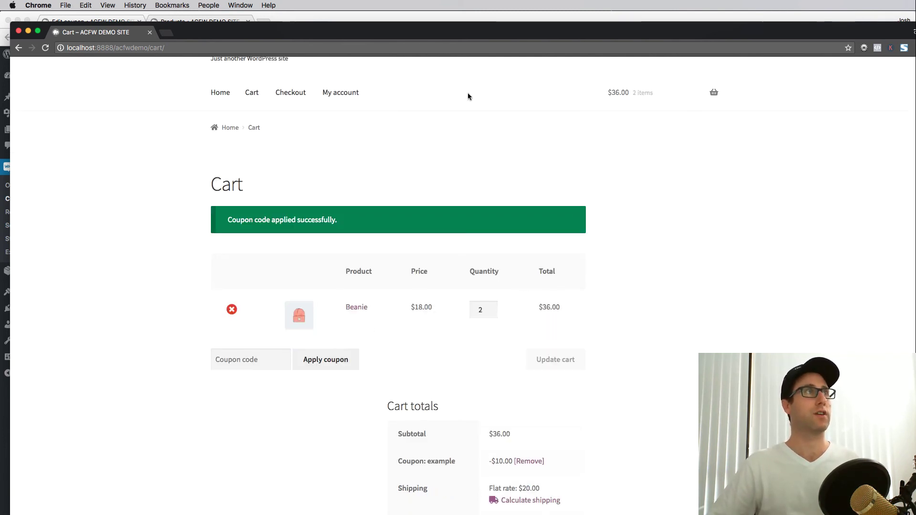
pyautogui.click(360, 21)
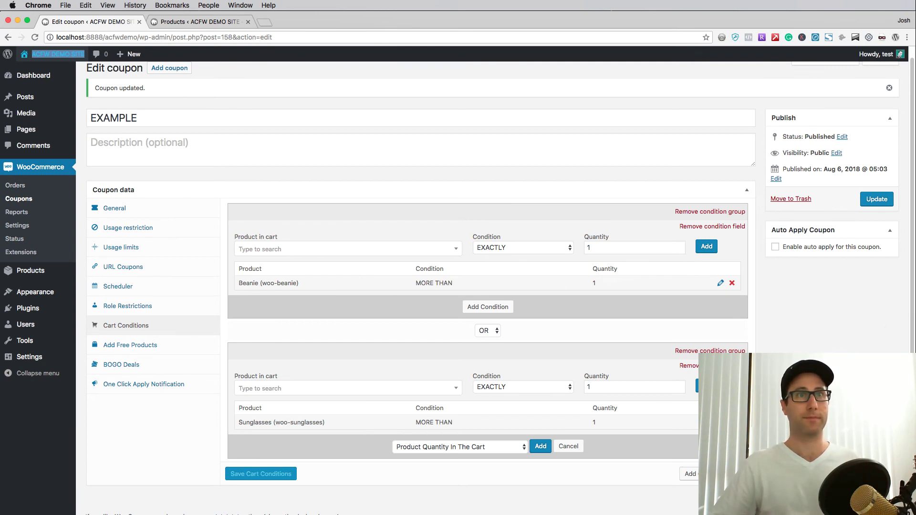
# - Remove the Beanies from the storefront cart and return to the shop
pyautogui.click(909, 320)
pyautogui.click(232, 310)
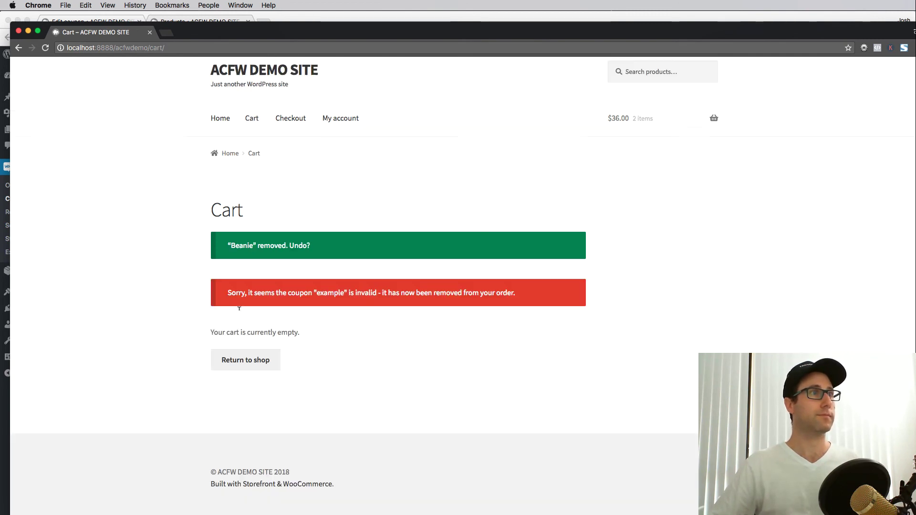
pyautogui.click(279, 379)
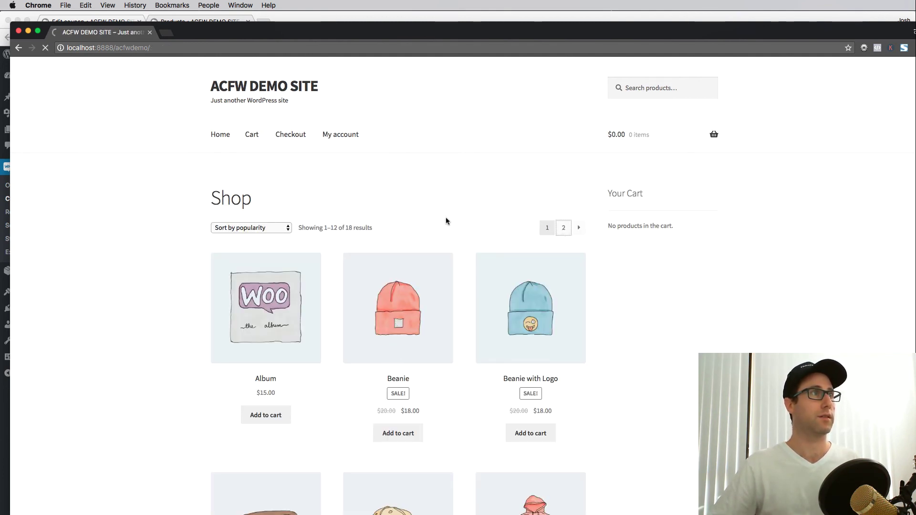
# - Add two pairs of Sunglasses from shop page 2 and go to the cart
pyautogui.scroll(-3, 325, 329)
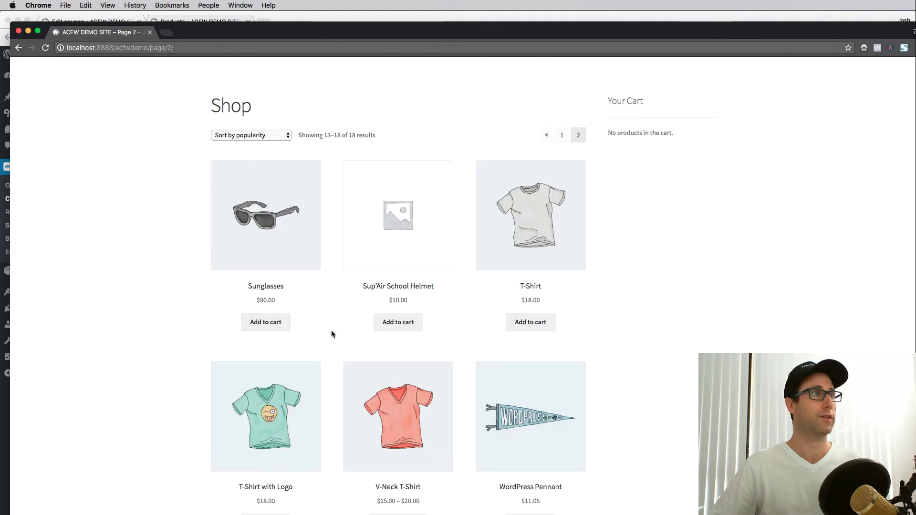
pyautogui.click(275, 322)
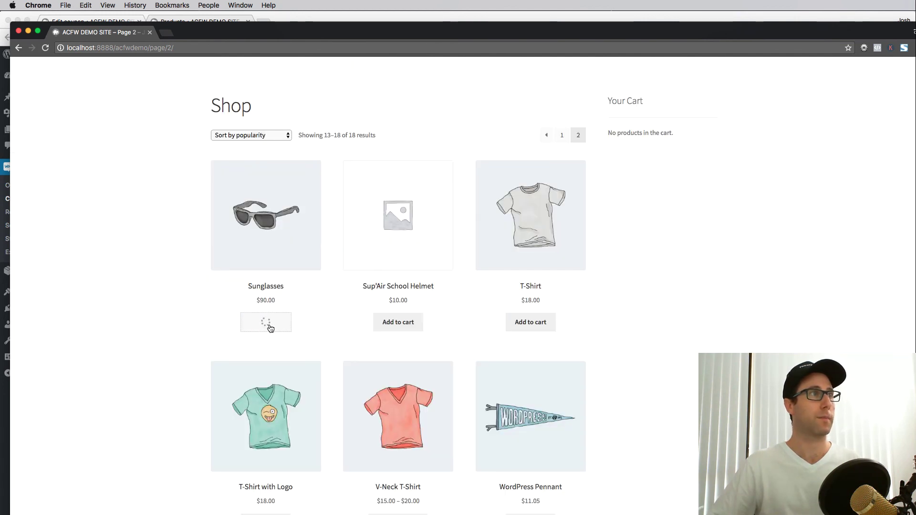
pyautogui.click(247, 326)
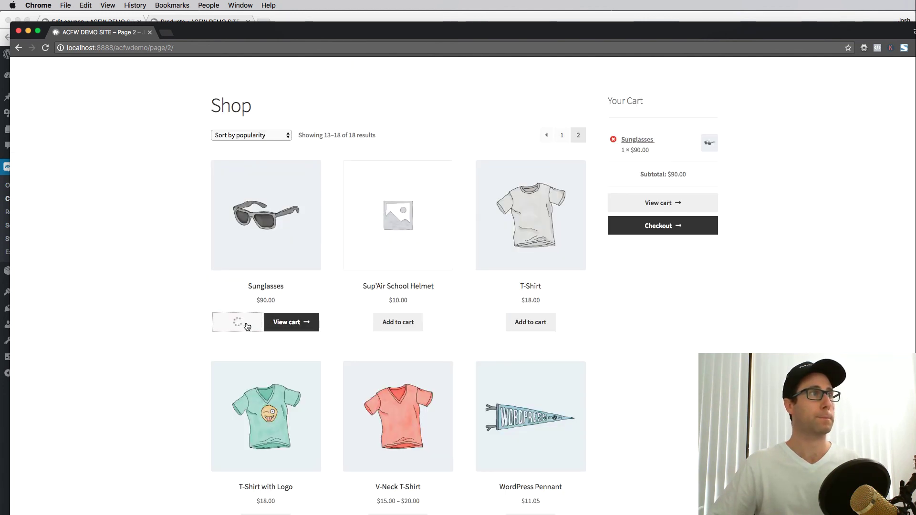
pyautogui.click(288, 322)
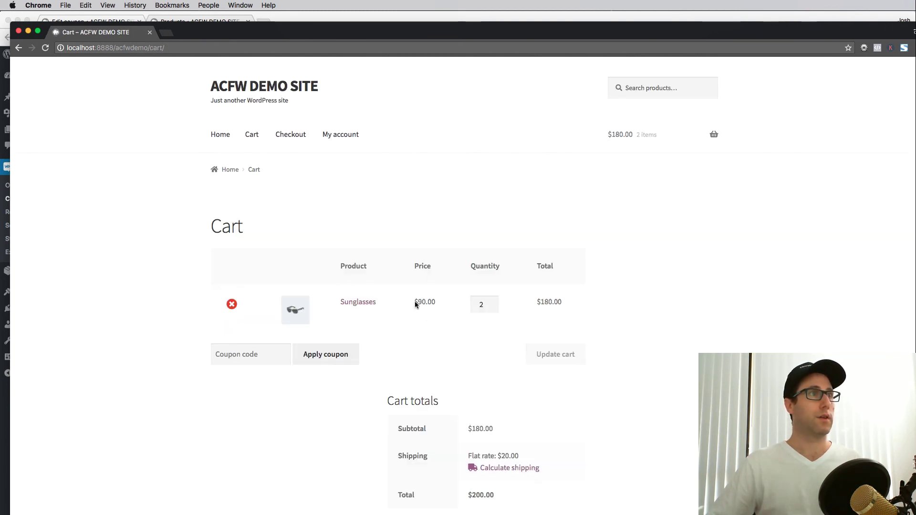
# - Apply coupon EXAMPLE to the Sunglasses cart for $10.00 off, totalling $190.00
pyautogui.click(255, 346)
pyautogui.write('EXAMPLE')
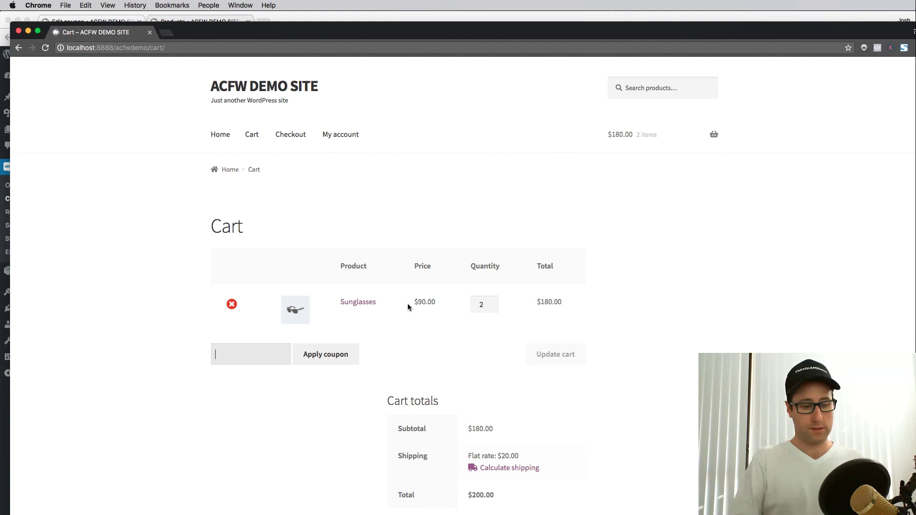
pyautogui.click(346, 355)
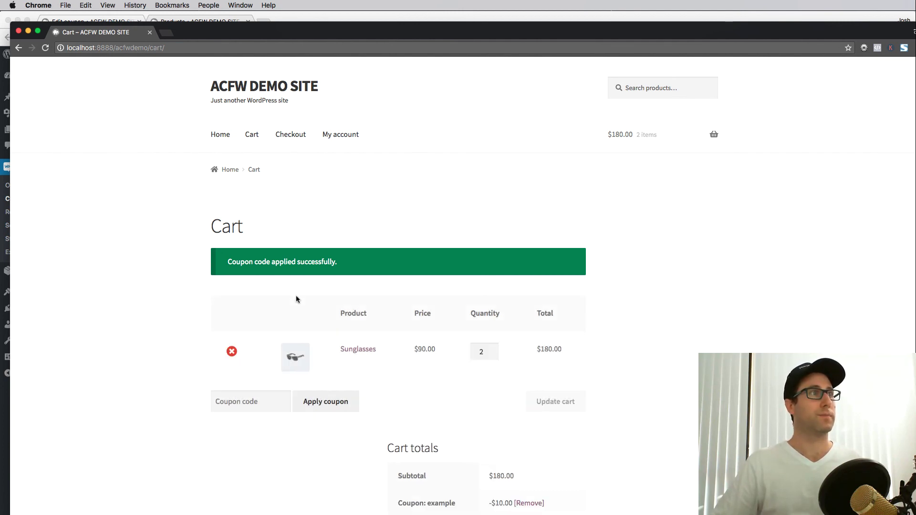
pyautogui.scroll(-3, 464, 358)
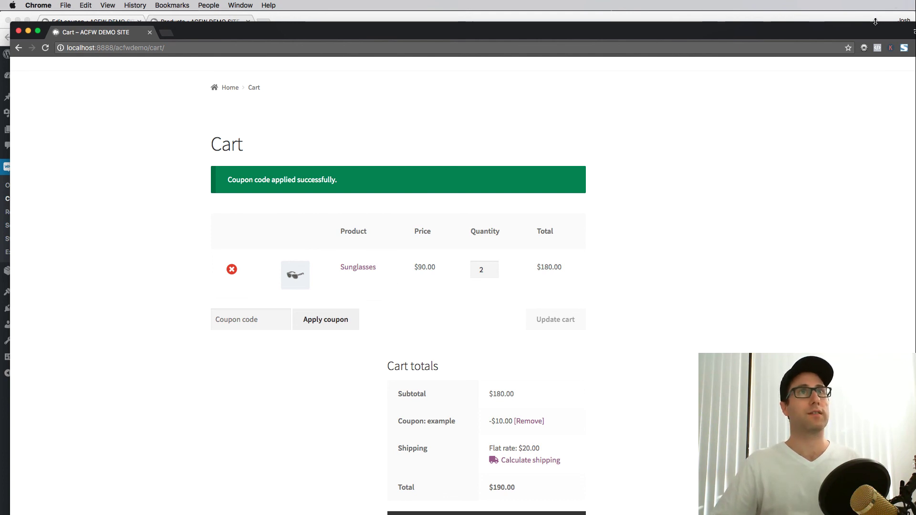
pyautogui.click(134, 21)
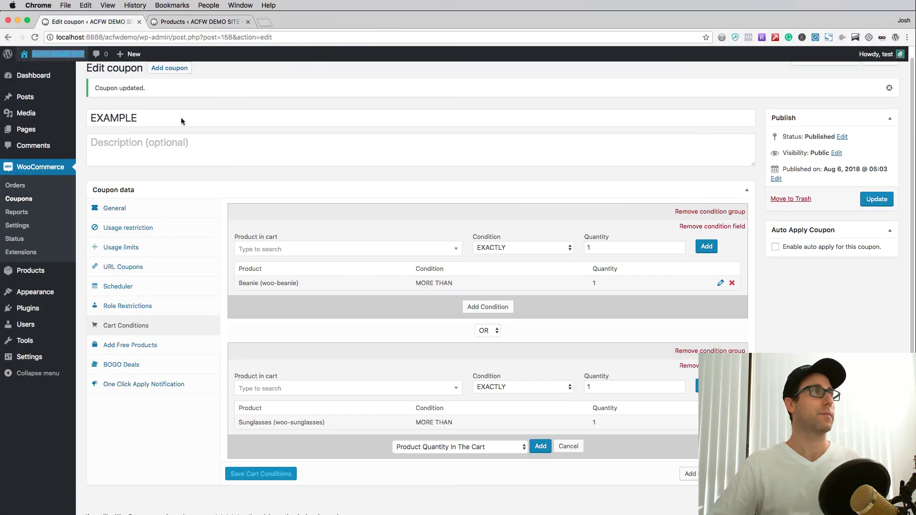